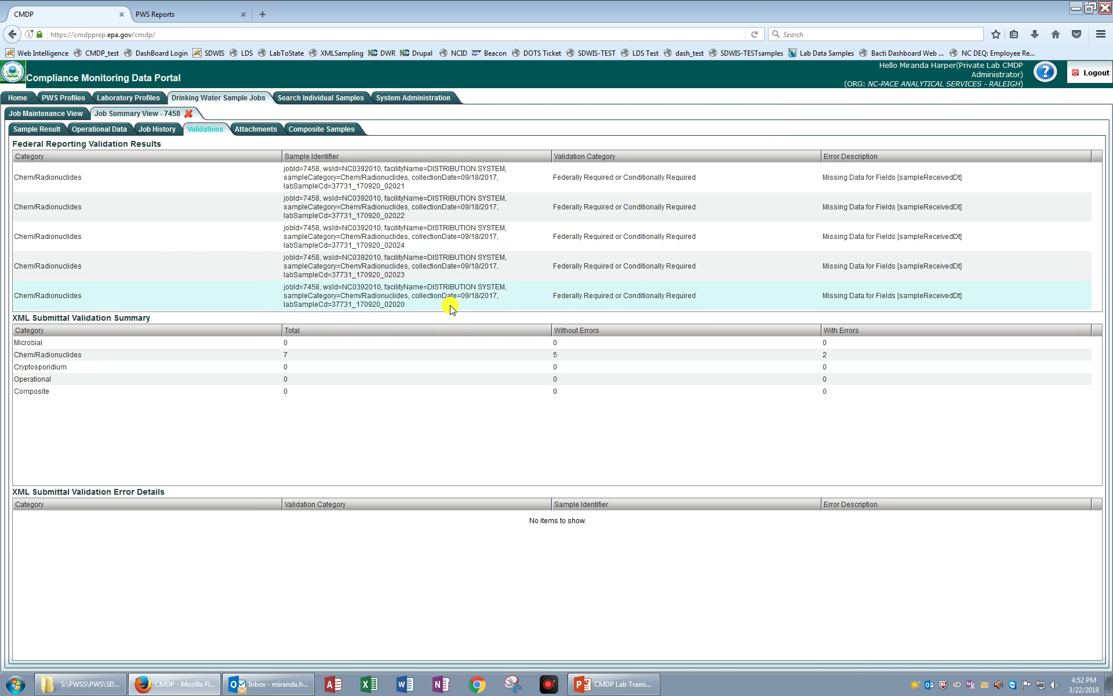
- Inspect job 7458's Chem/Radionuclides 'Sample already exists' errors with wider Sample Identifier, then close the summary
{"action": "left_click", "coordinate": [277, 357]}
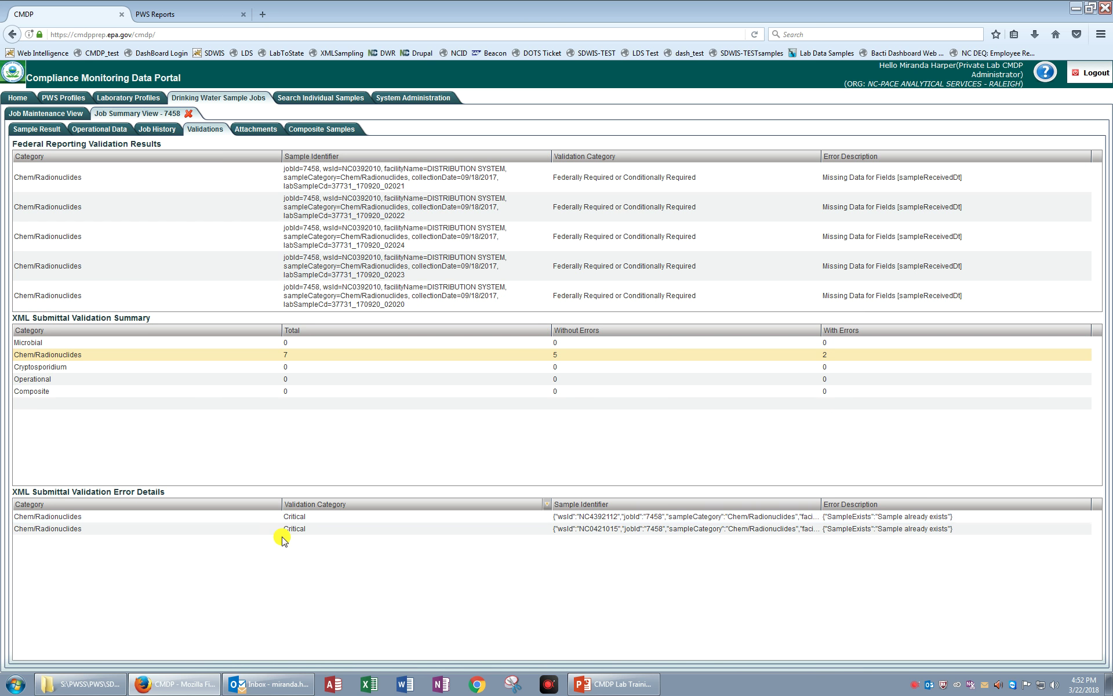
{"action": "left_click_drag", "start_coordinate": [282, 498], "coordinate": [108, 499]}
{"action": "left_click_drag", "start_coordinate": [378, 504], "coordinate": [223, 504]}
{"action": "left_click_drag", "start_coordinate": [493, 504], "coordinate": [783, 504]}
{"action": "left_click", "coordinate": [881, 529]}
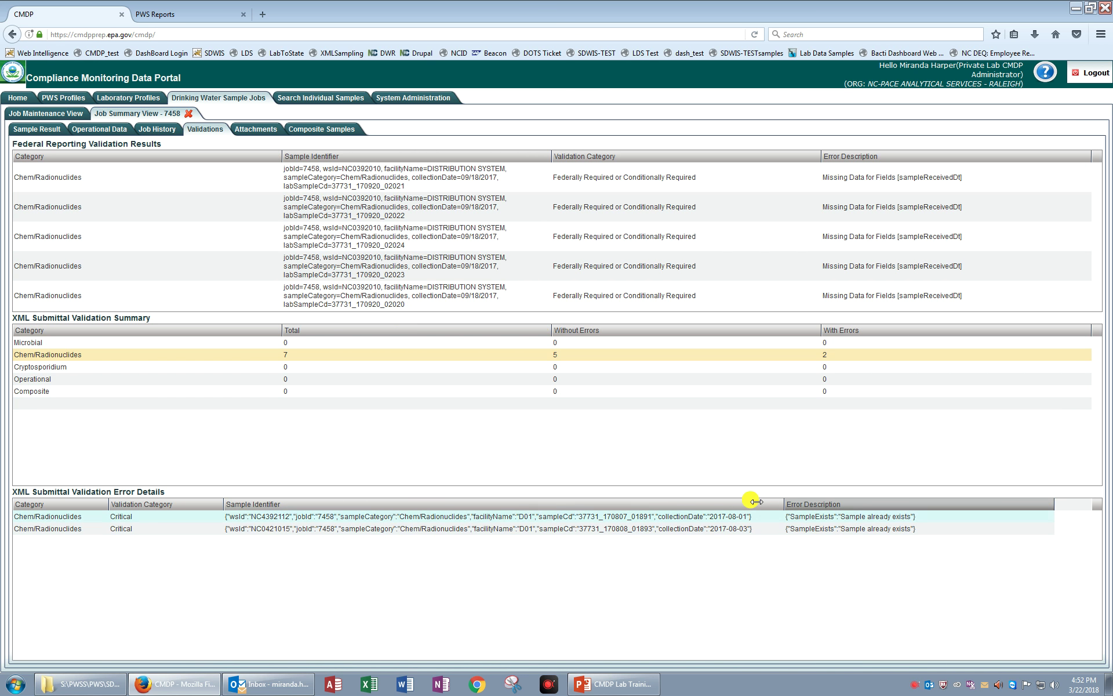
{"action": "left_click", "coordinate": [191, 113]}
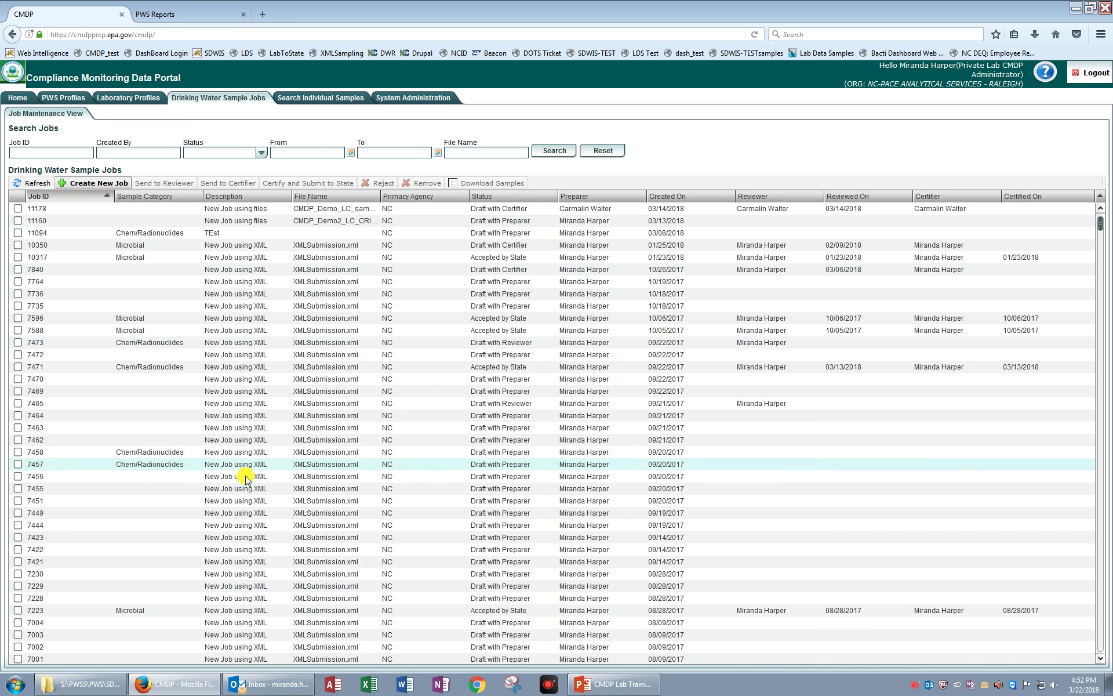
- Send job 7458 to a chosen reviewer, confirm, and reselect it in the refreshed list
{"action": "left_click", "coordinate": [35, 453]}
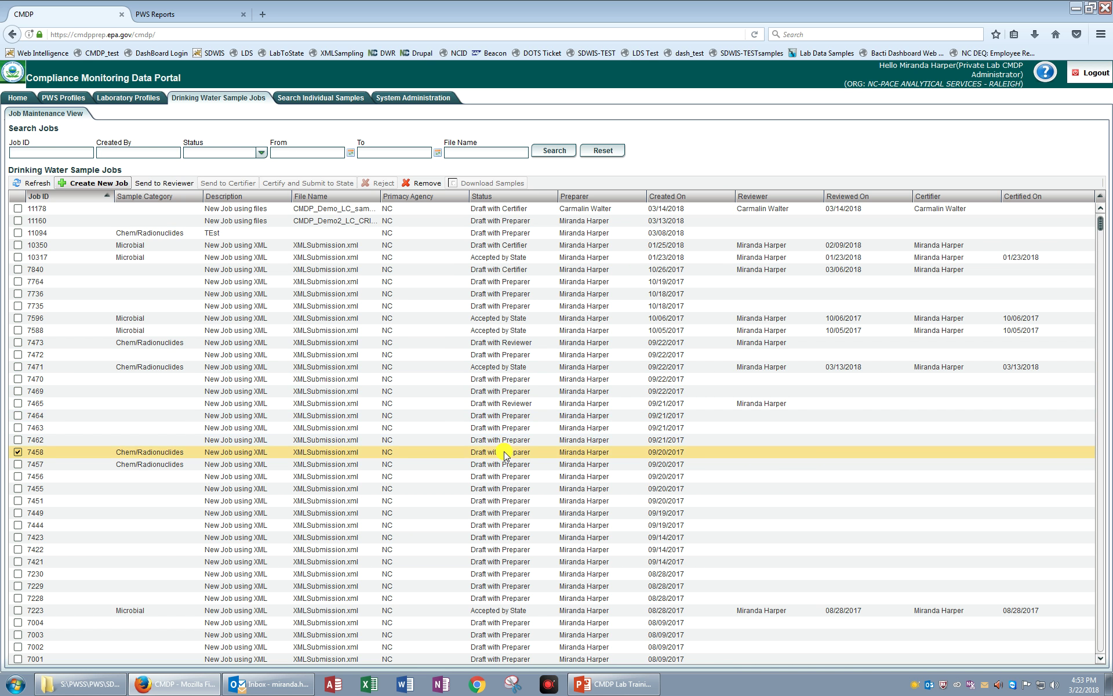
{"action": "left_click", "coordinate": [169, 184]}
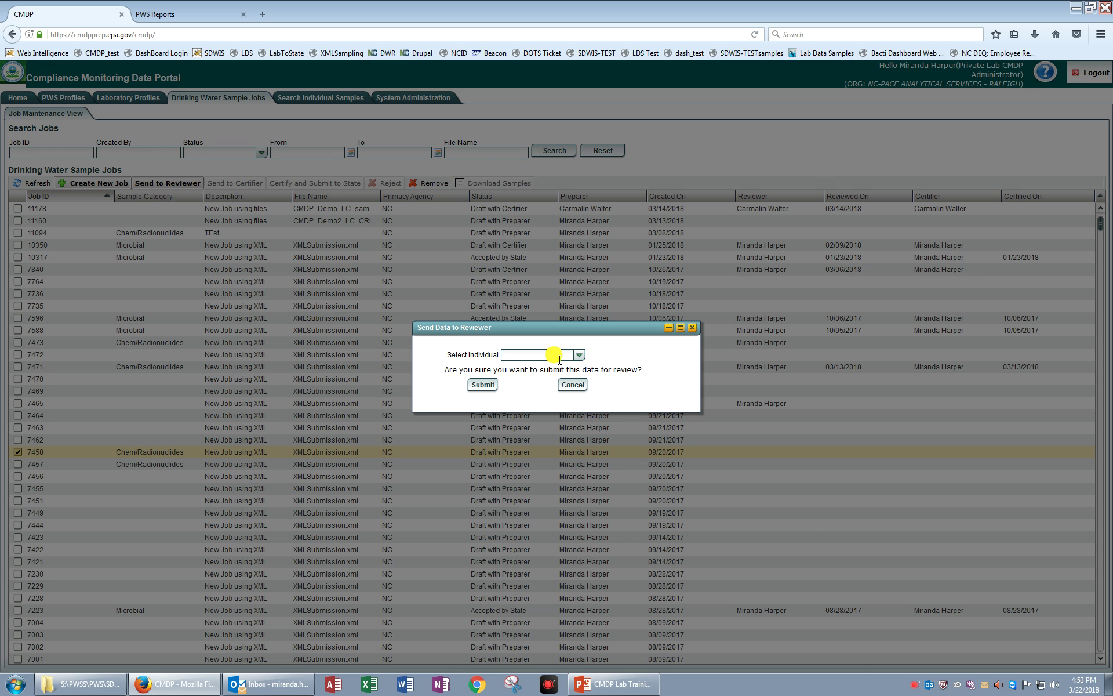
{"action": "left_click", "coordinate": [580, 355]}
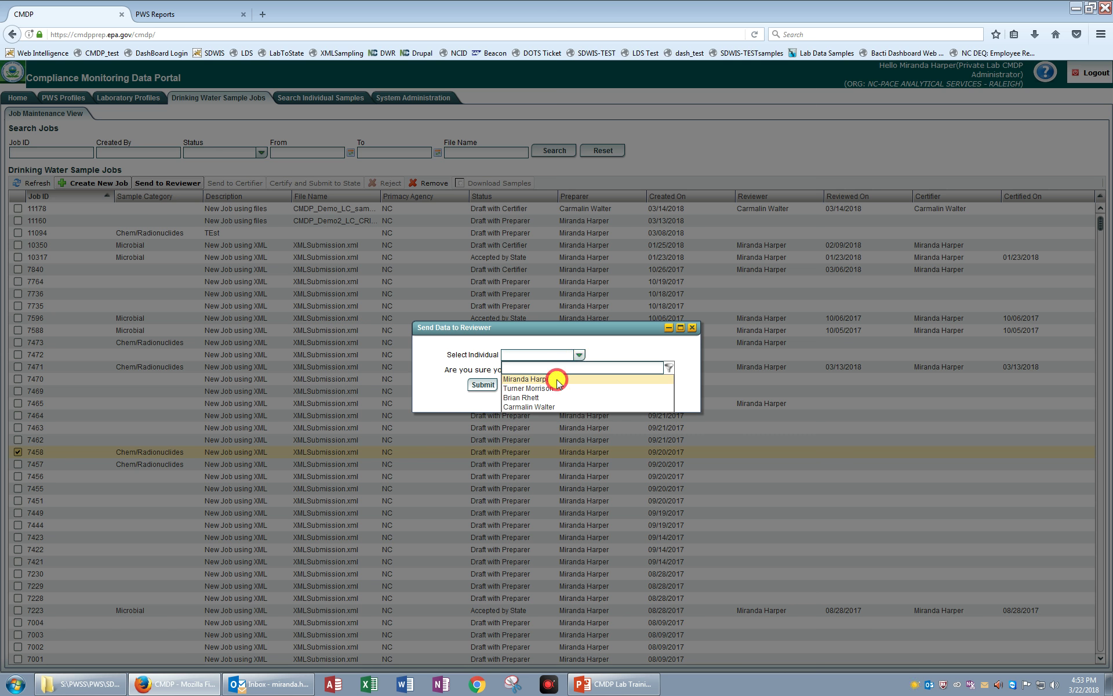
{"action": "left_click", "coordinate": [556, 380]}
{"action": "left_click", "coordinate": [484, 385]}
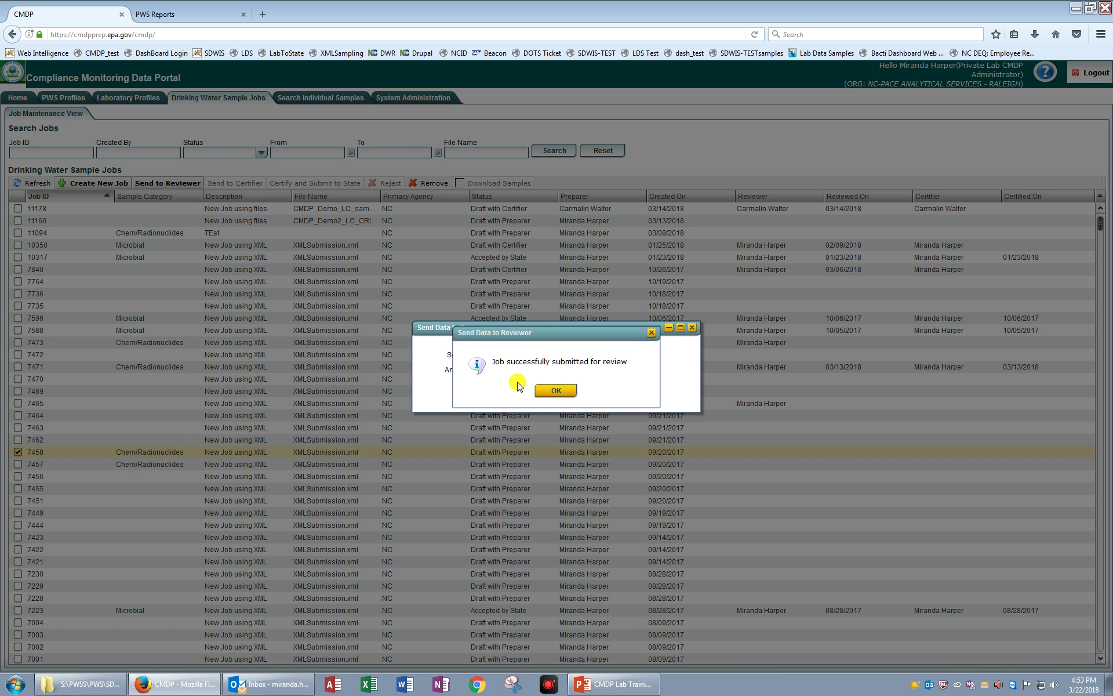
{"action": "left_click", "coordinate": [556, 390]}
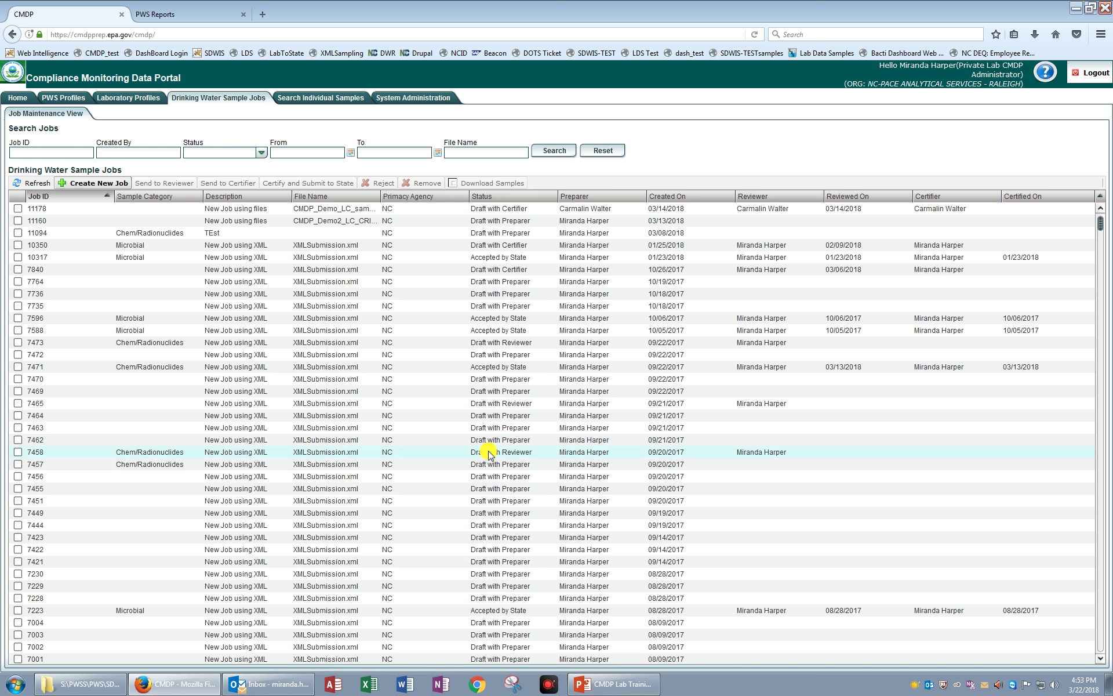
{"action": "left_click", "coordinate": [18, 452]}
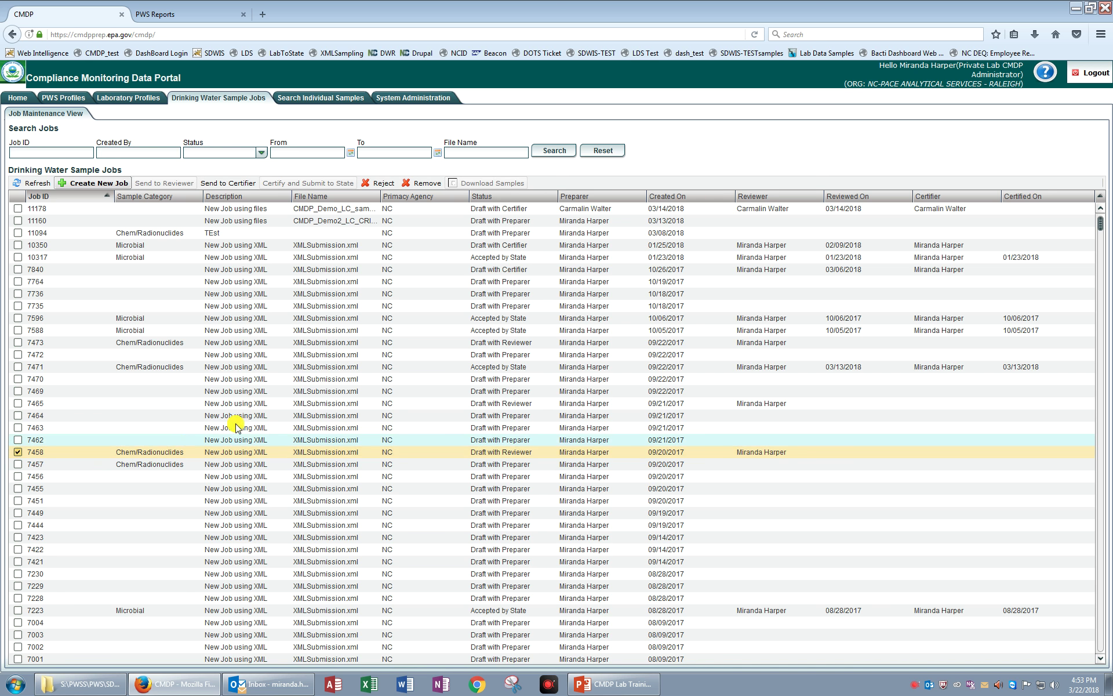
- Send job 7458 to a selected certifier and acknowledge the confirmation
{"action": "left_click", "coordinate": [227, 185]}
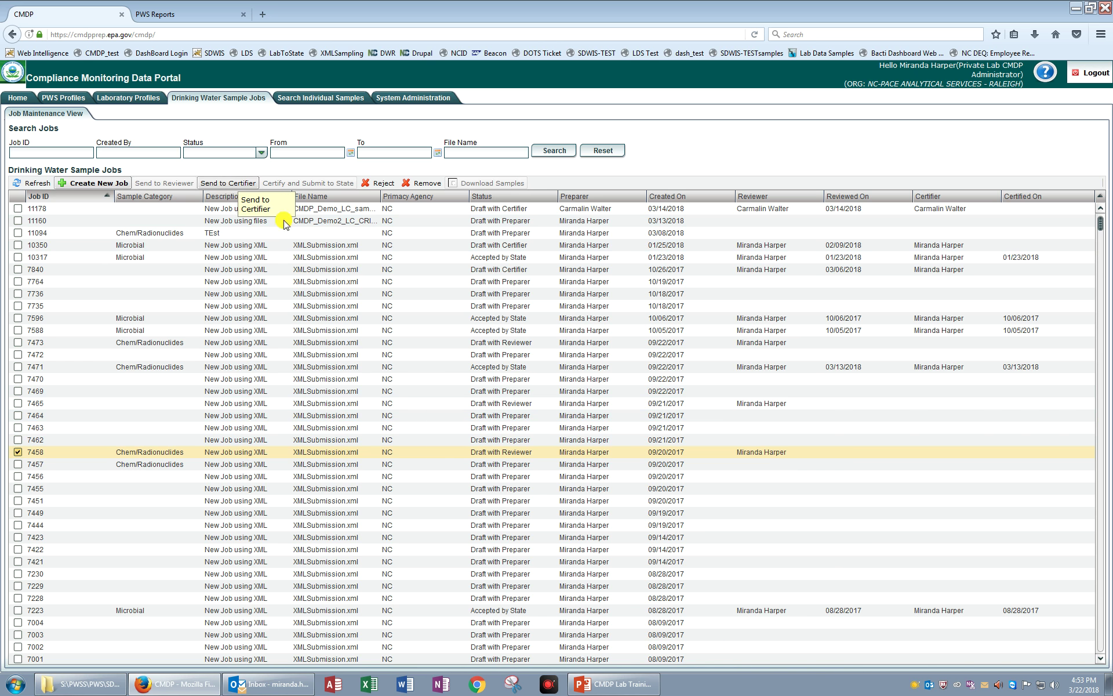
{"action": "left_click", "coordinate": [579, 354]}
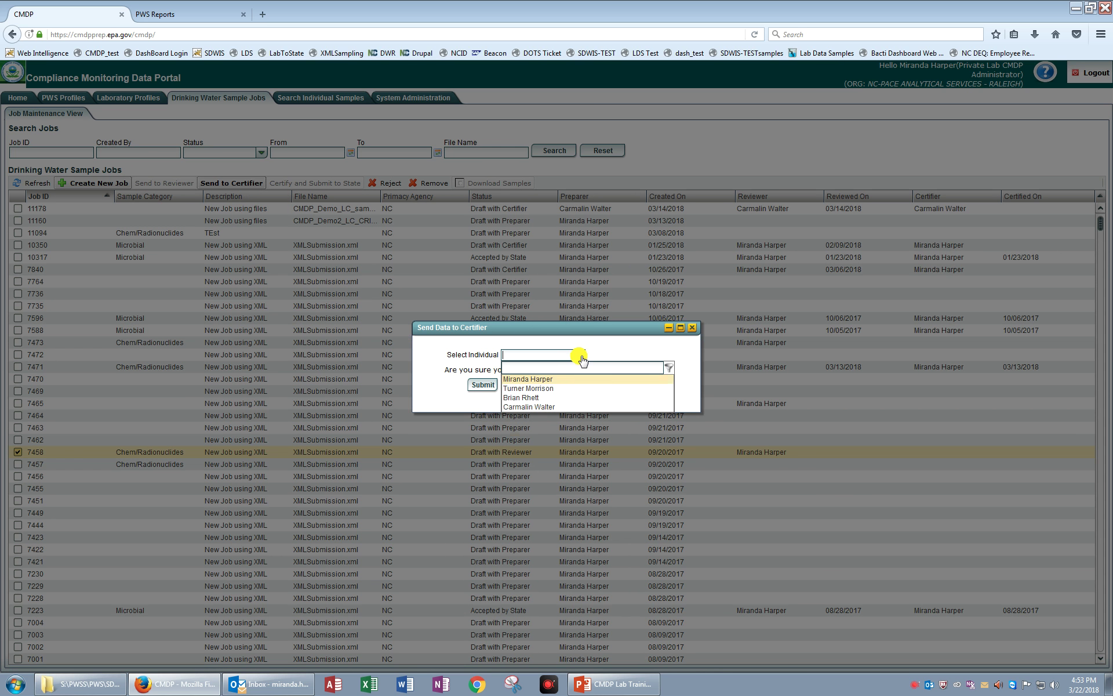
{"action": "left_click", "coordinate": [546, 380]}
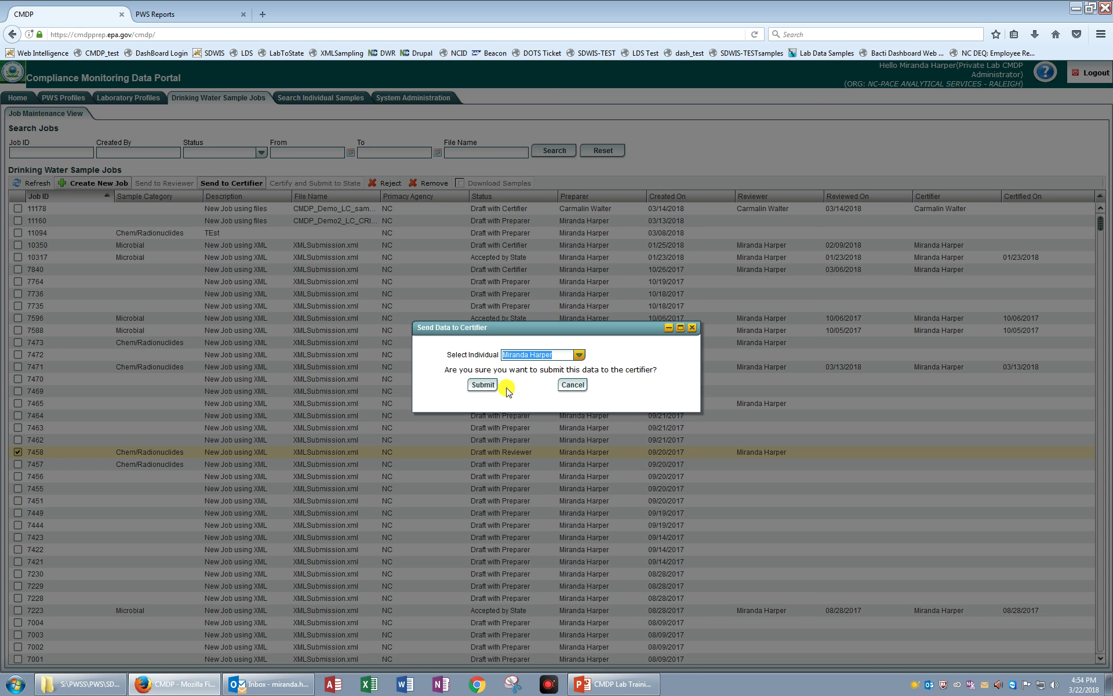
{"action": "left_click", "coordinate": [487, 384]}
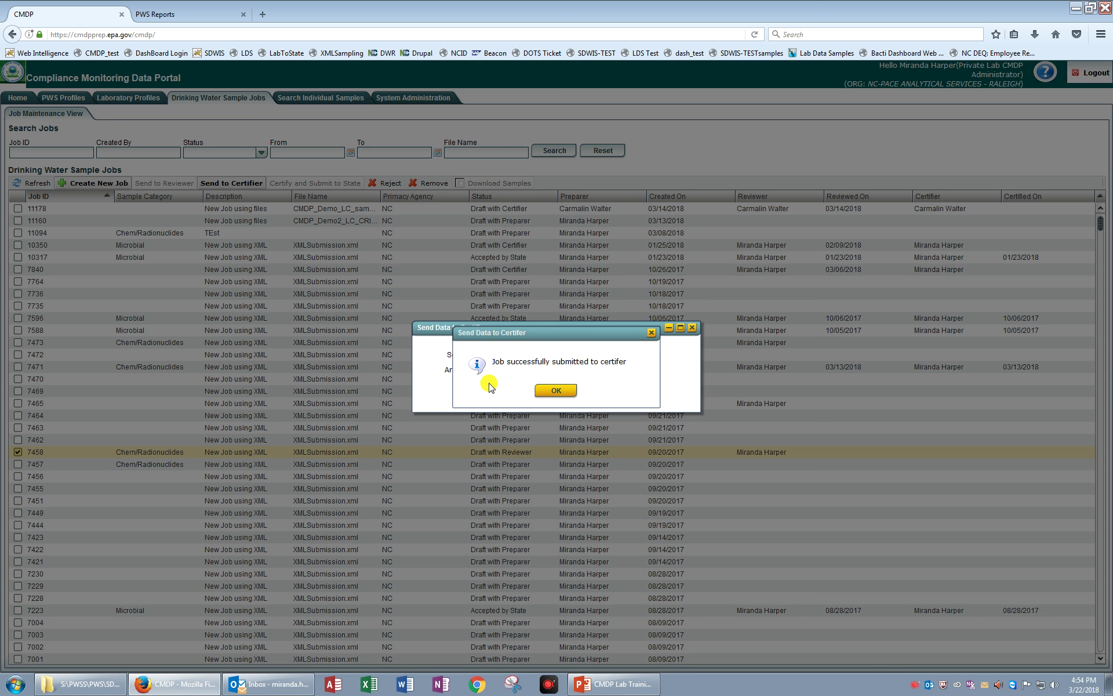
{"action": "left_click", "coordinate": [554, 390]}
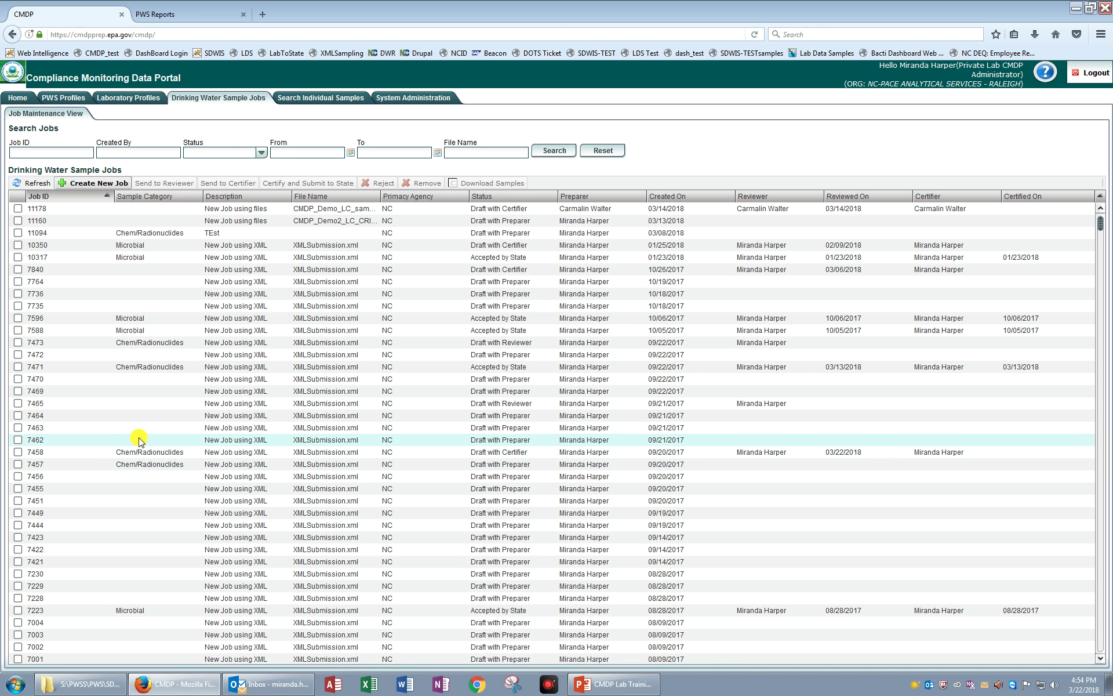
- Open Certify & Submit to State for job 7458 and enter the certifier's user name and password
{"action": "left_click", "coordinate": [17, 452]}
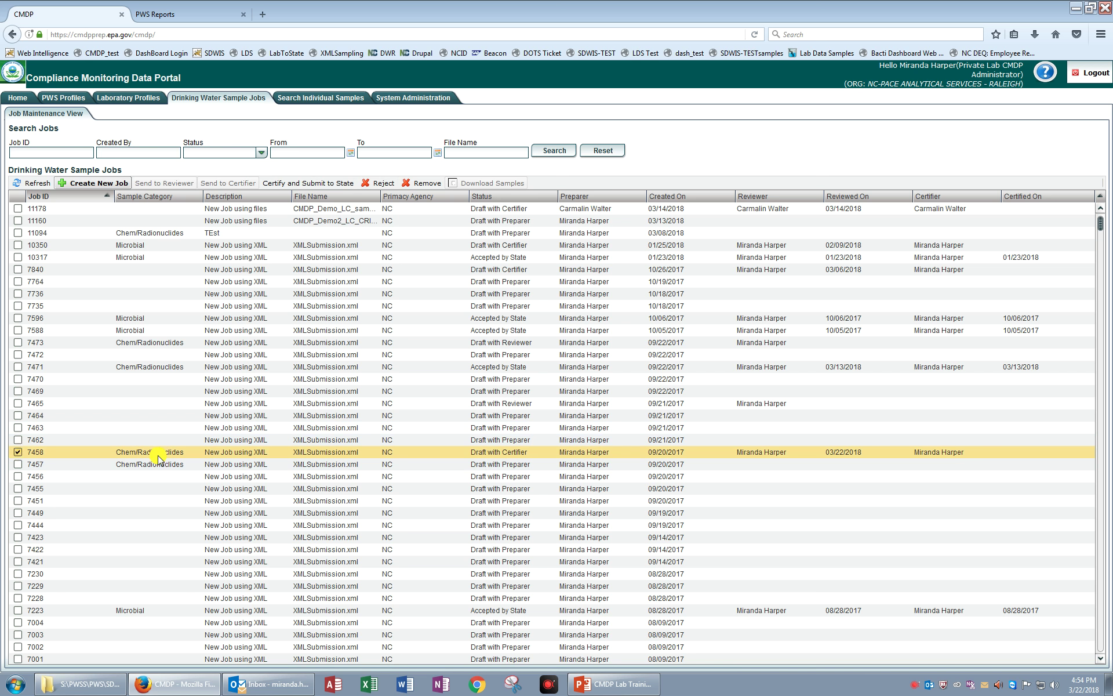
{"action": "left_click", "coordinate": [300, 187]}
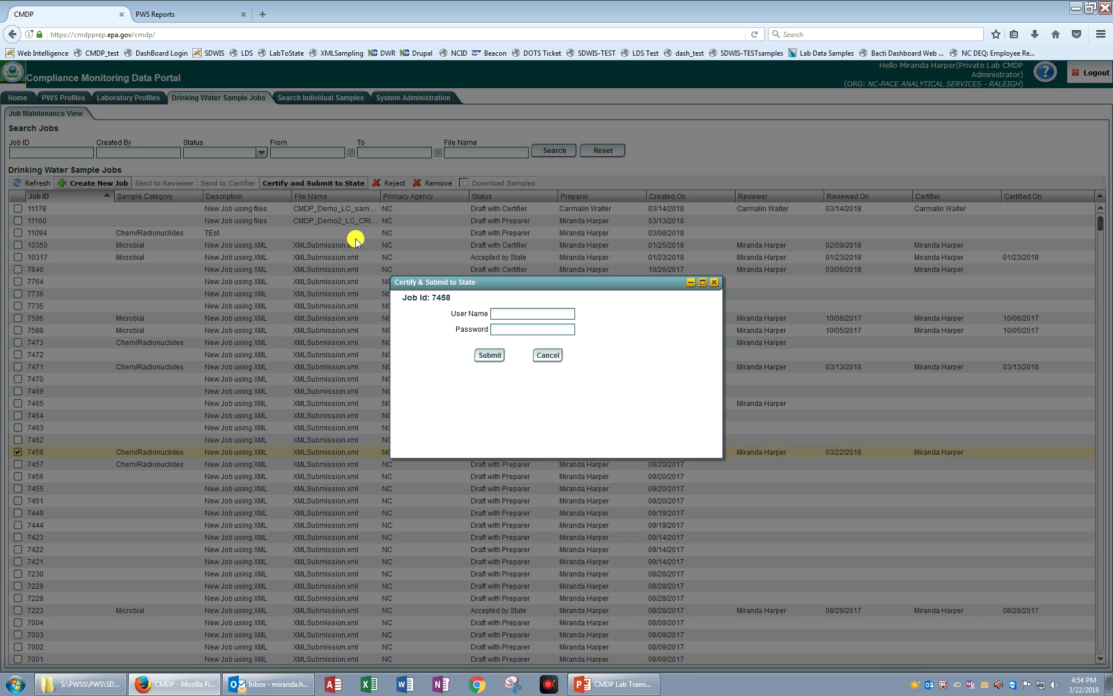
{"action": "left_click", "coordinate": [513, 313]}
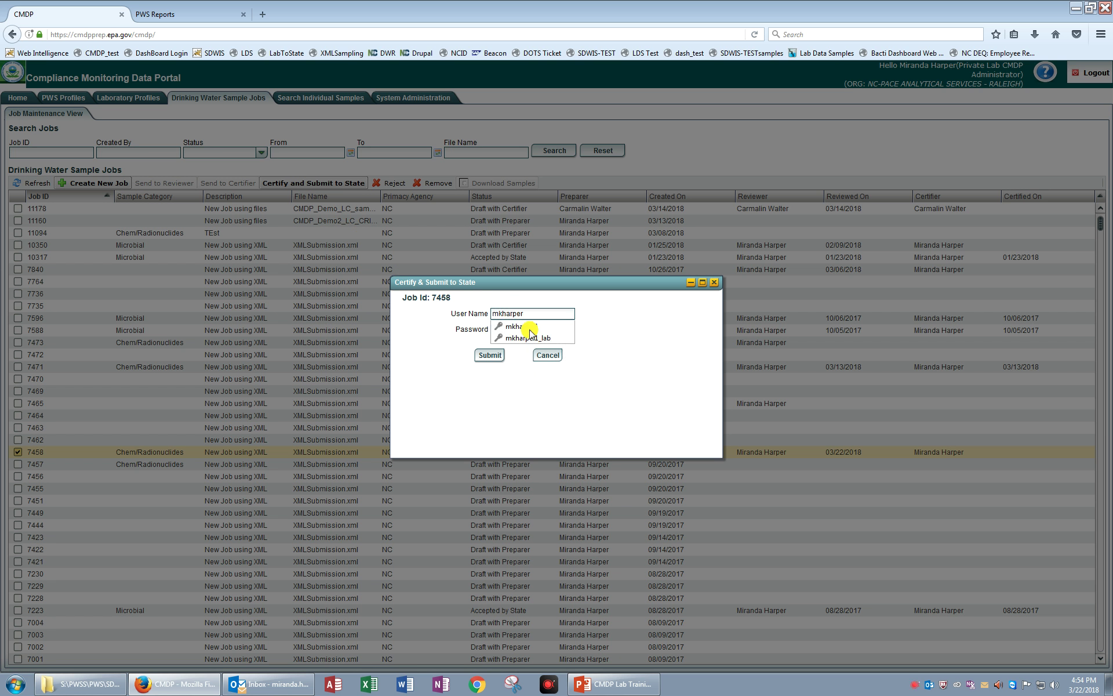
{"action": "left_click", "coordinate": [529, 339]}
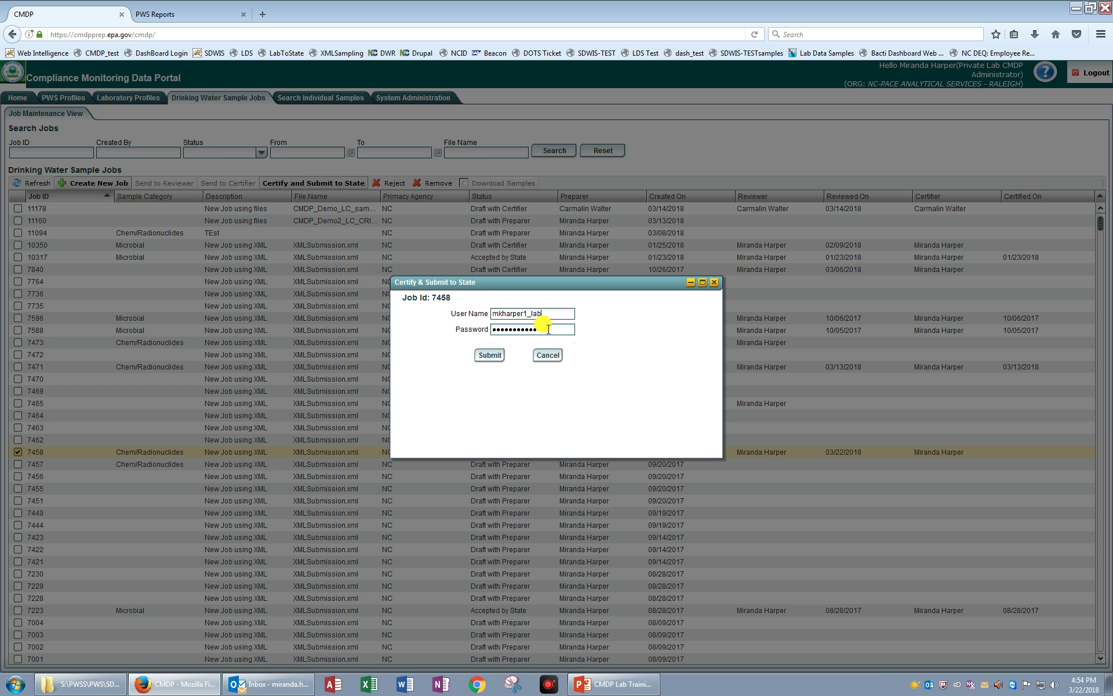
{"action": "left_click_drag", "start_coordinate": [549, 329], "coordinate": [463, 321]}
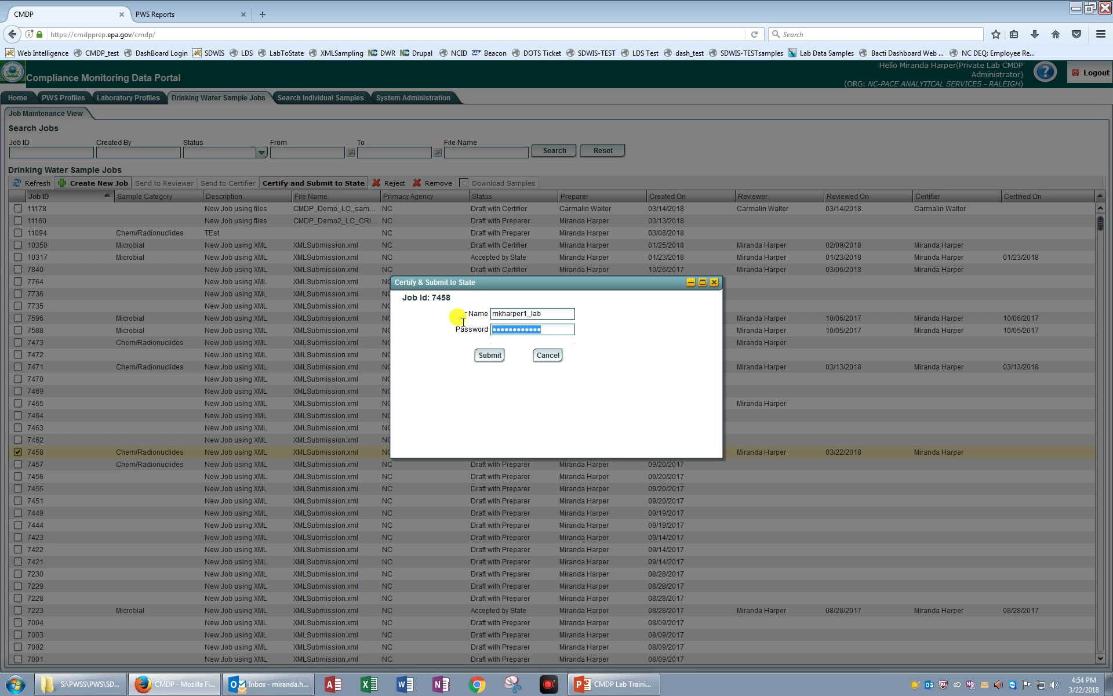
{"action": "type", "text": "•••••••••••"}
- Submit the credentials, enter the security answer, accept the certification statement, and submit job 7458
{"action": "left_click", "coordinate": [499, 355]}
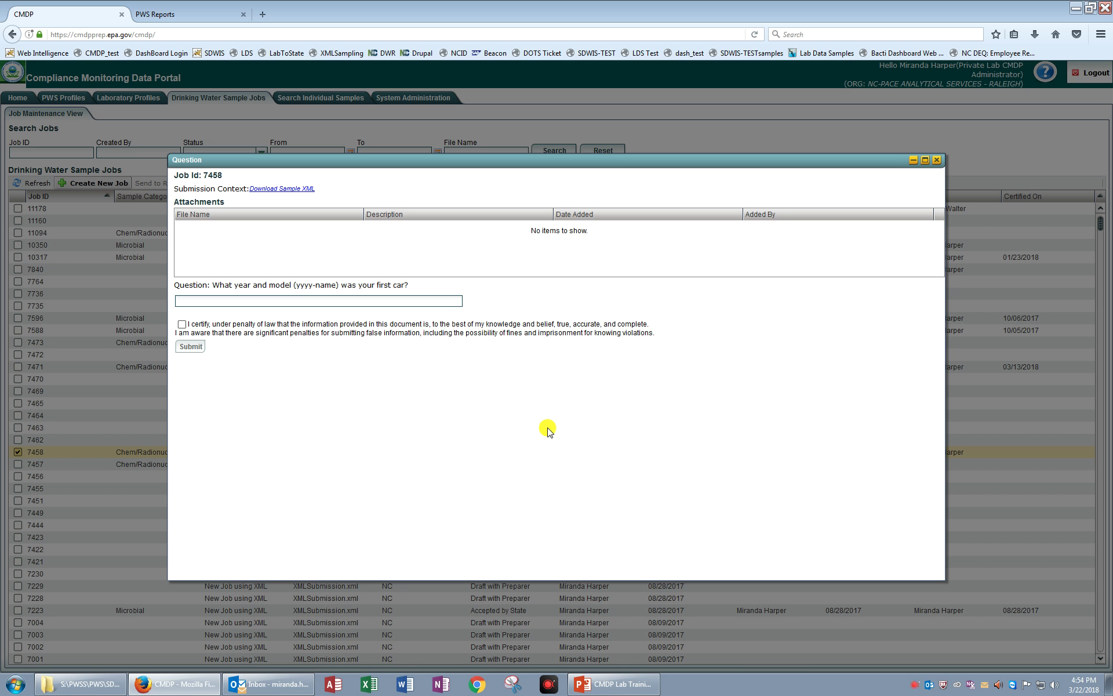
{"action": "left_click", "coordinate": [348, 299]}
{"action": "left_click", "coordinate": [181, 324]}
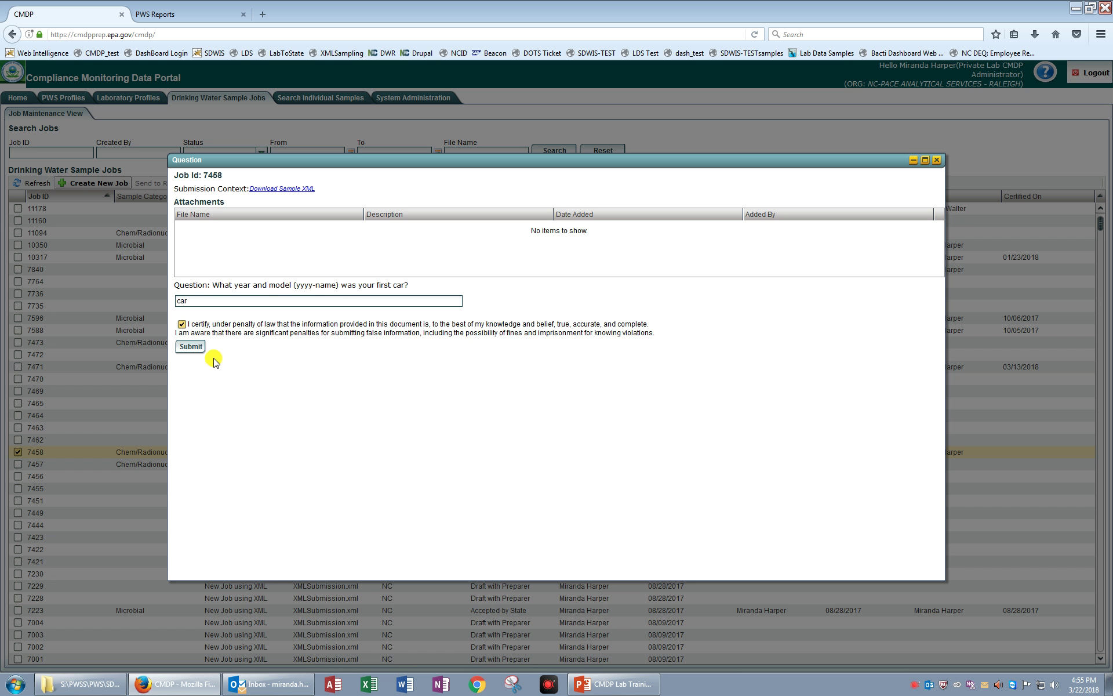
{"action": "left_click", "coordinate": [190, 347]}
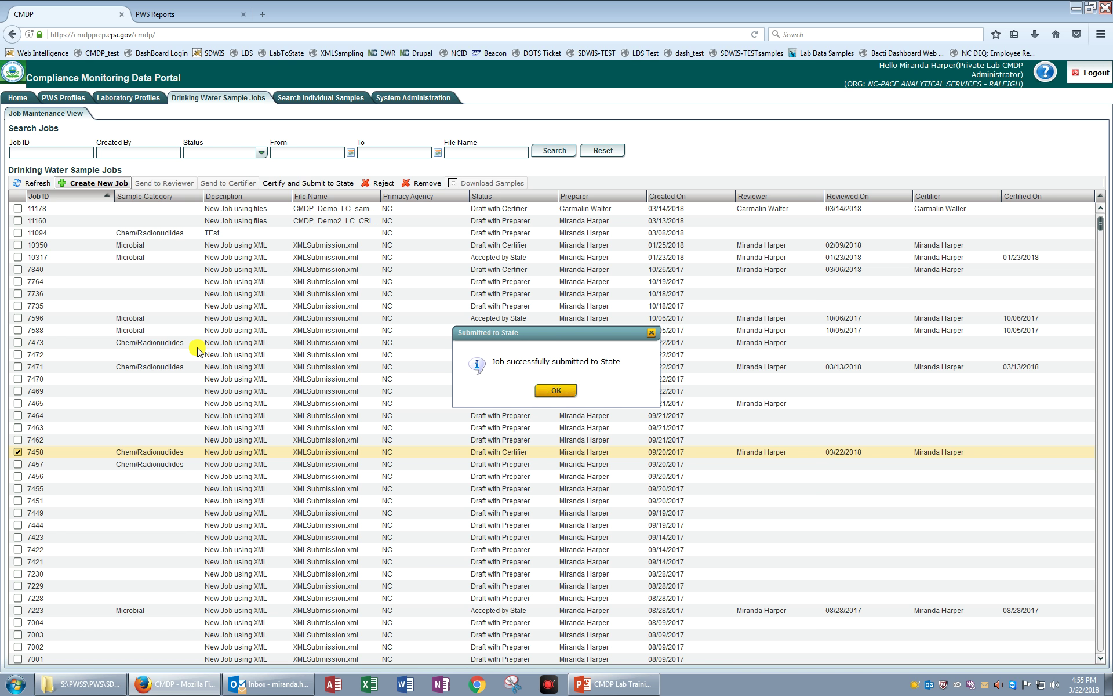
- Acknowledge the submission notice, look over job 7458's five samples, and go back to the jobs list
{"action": "left_click", "coordinate": [561, 395]}
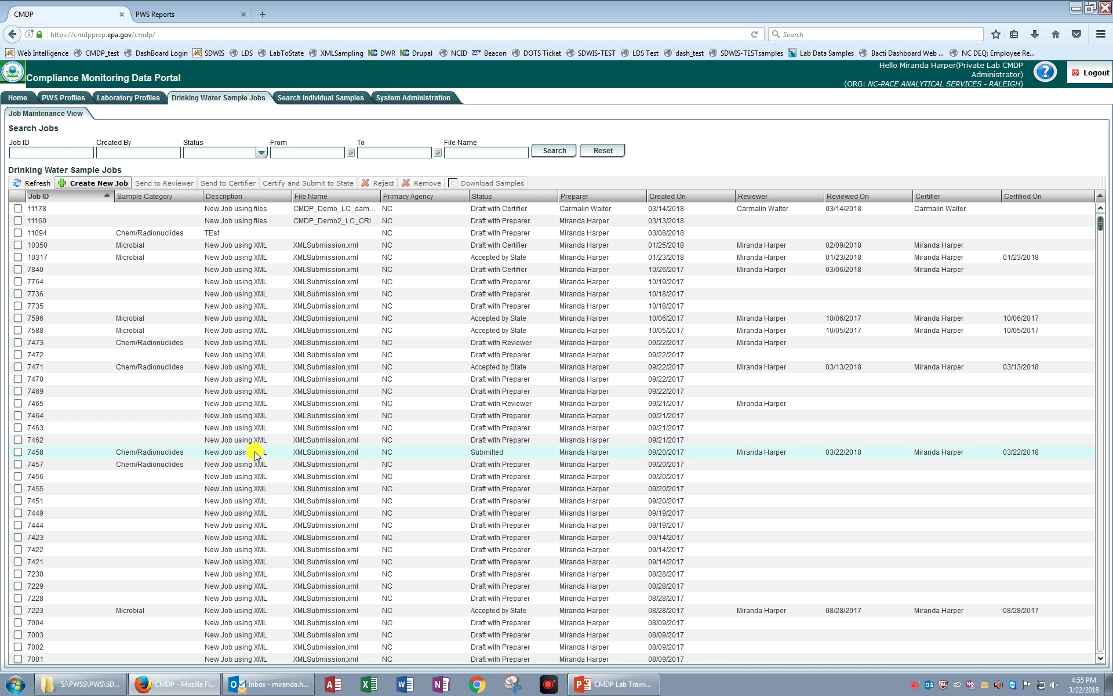
{"action": "double_click", "coordinate": [502, 457]}
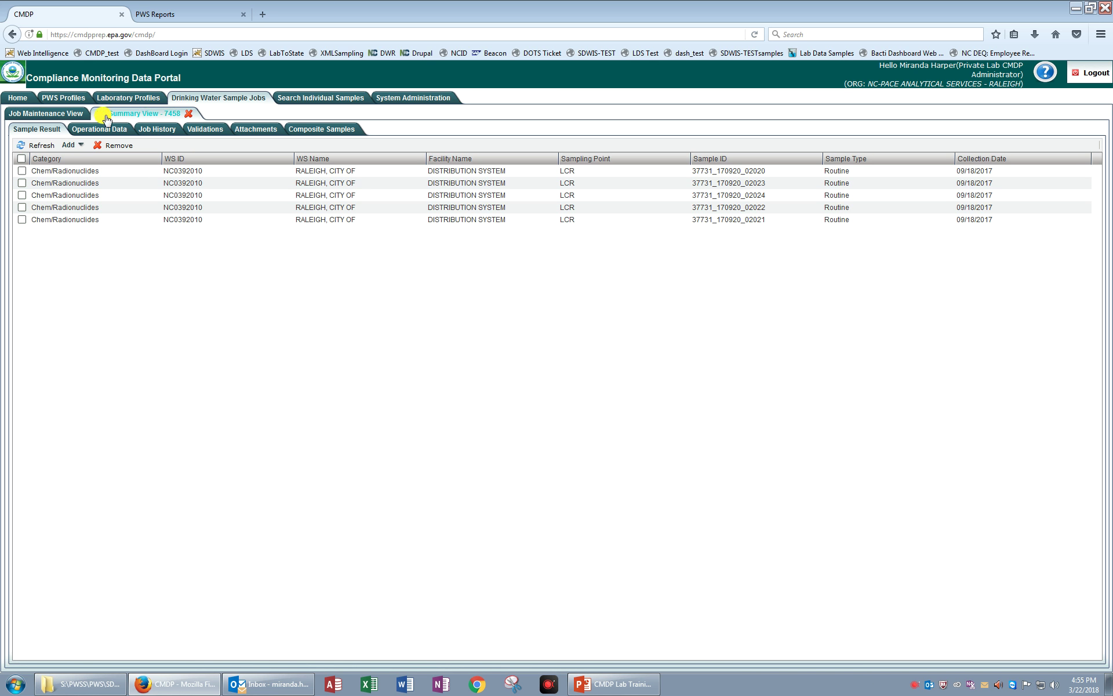
{"action": "left_click", "coordinate": [50, 113]}
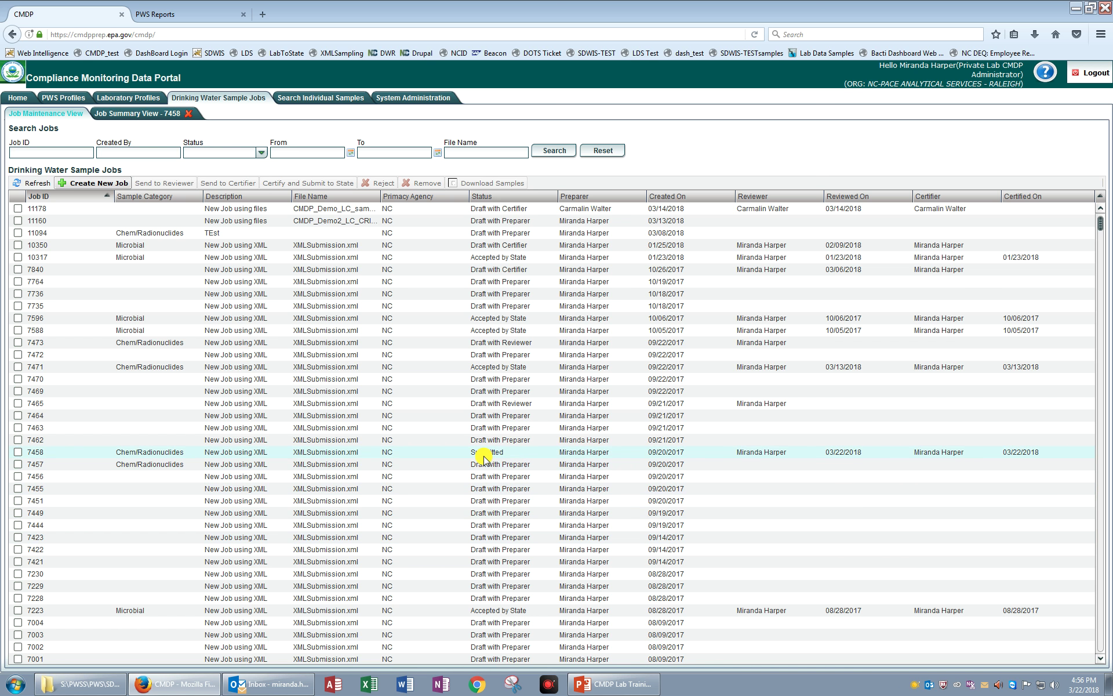
- View job 10317's Microbial sample, then tick job 10317 and download its sample details
{"action": "left_click", "coordinate": [499, 259]}
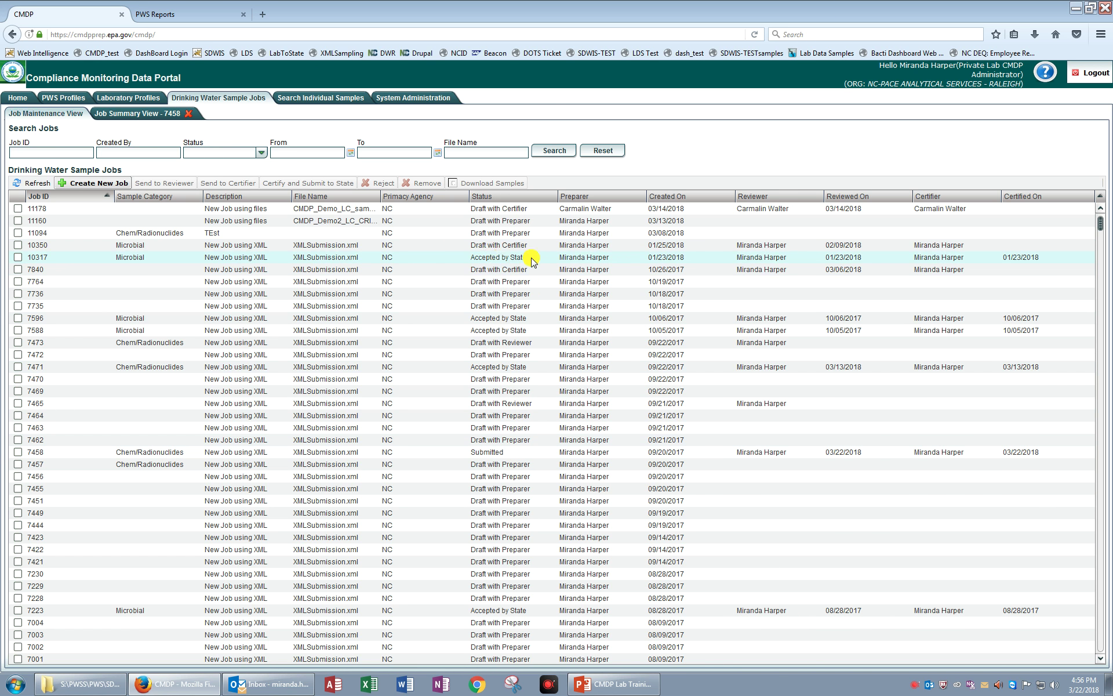
{"action": "double_click", "coordinate": [490, 261]}
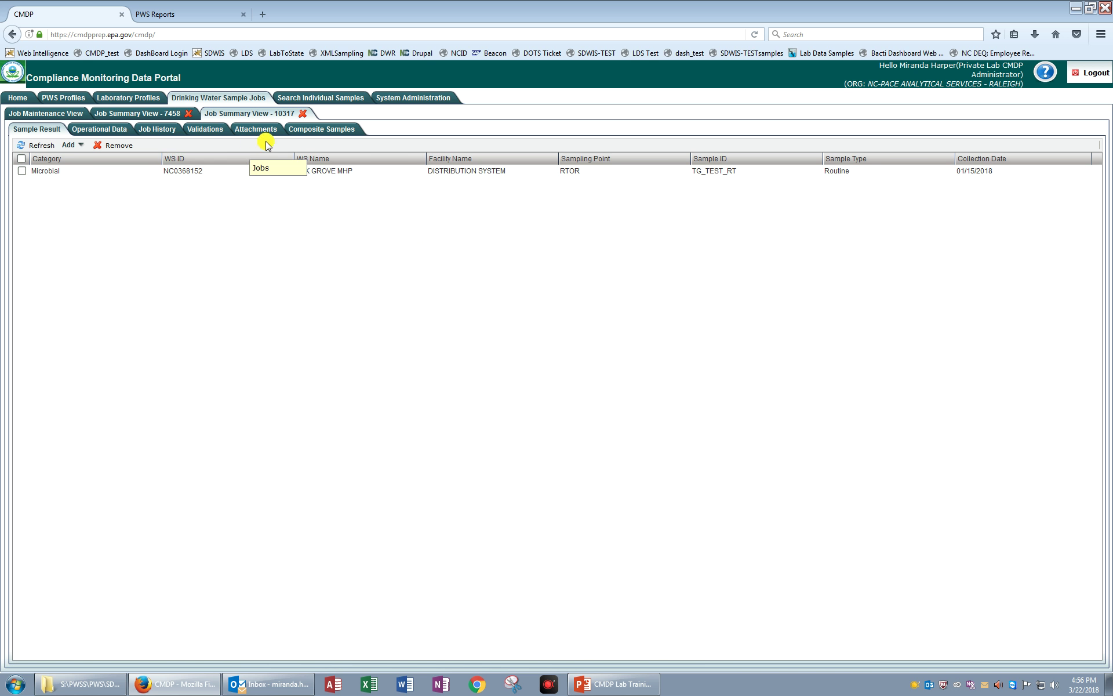
{"action": "left_click", "coordinate": [65, 112]}
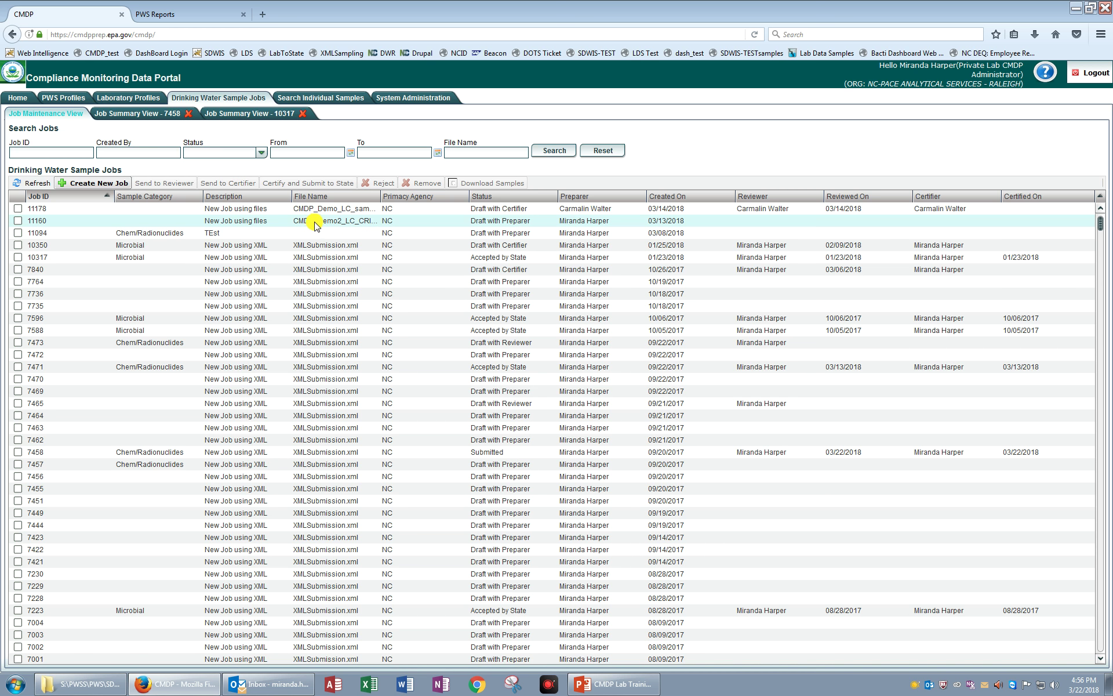
{"action": "left_click", "coordinate": [18, 257]}
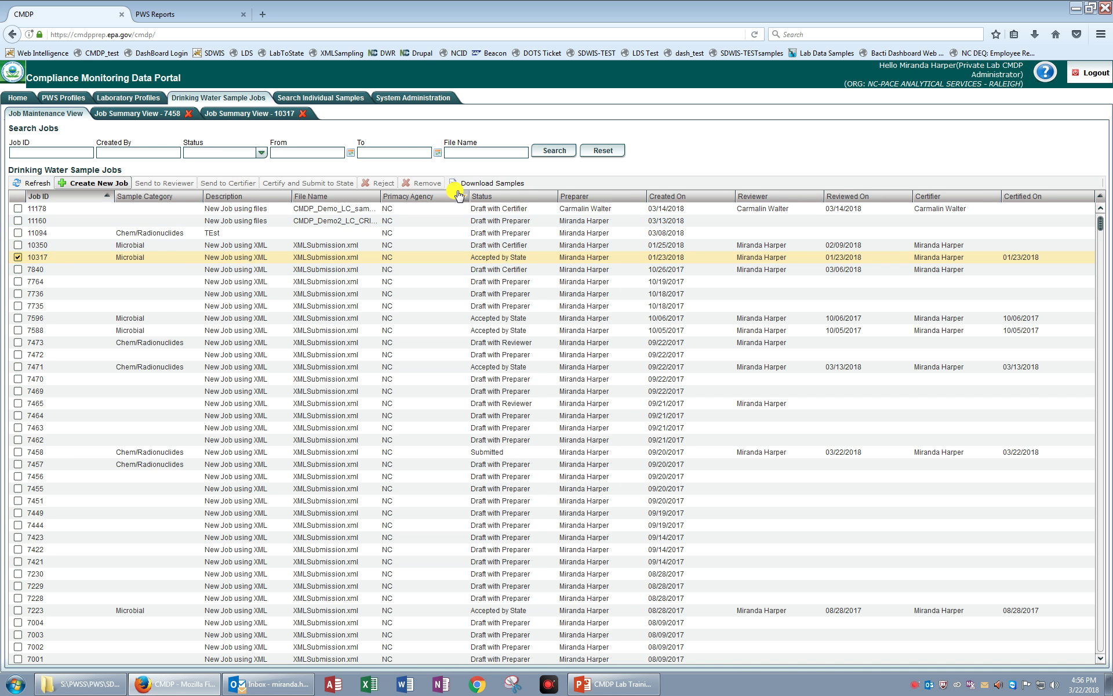
{"action": "left_click", "coordinate": [486, 184]}
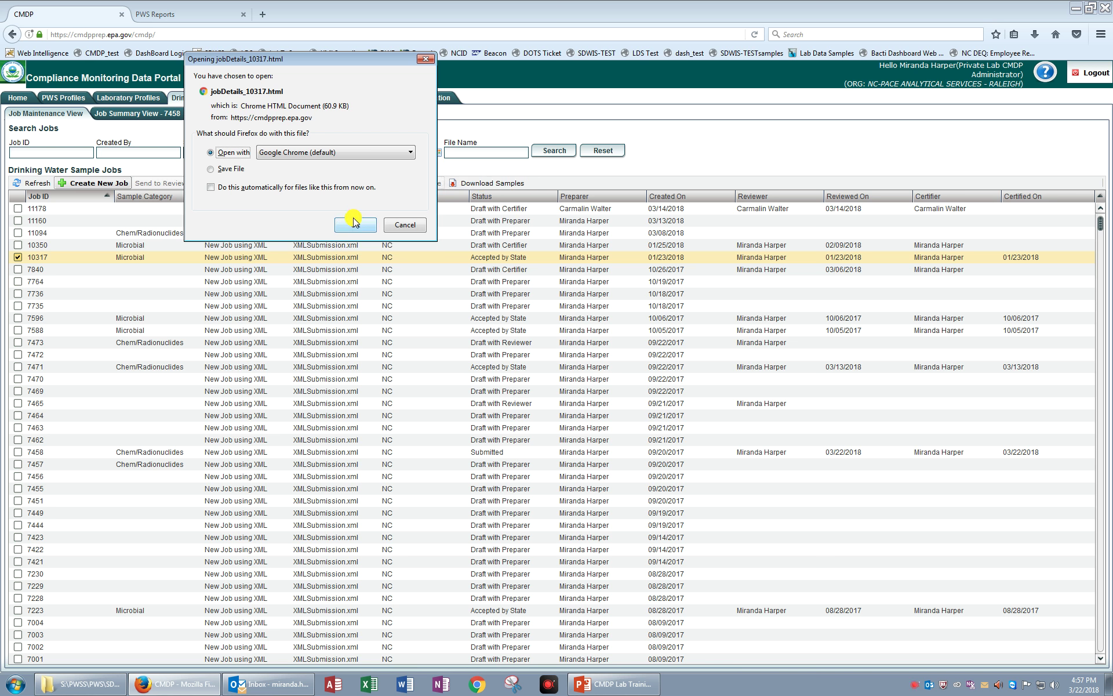
- Open jobDetails_10317.html in Google Chrome, review the Coliform and E. Coli results, then close Chrome
{"action": "left_click", "coordinate": [356, 225]}
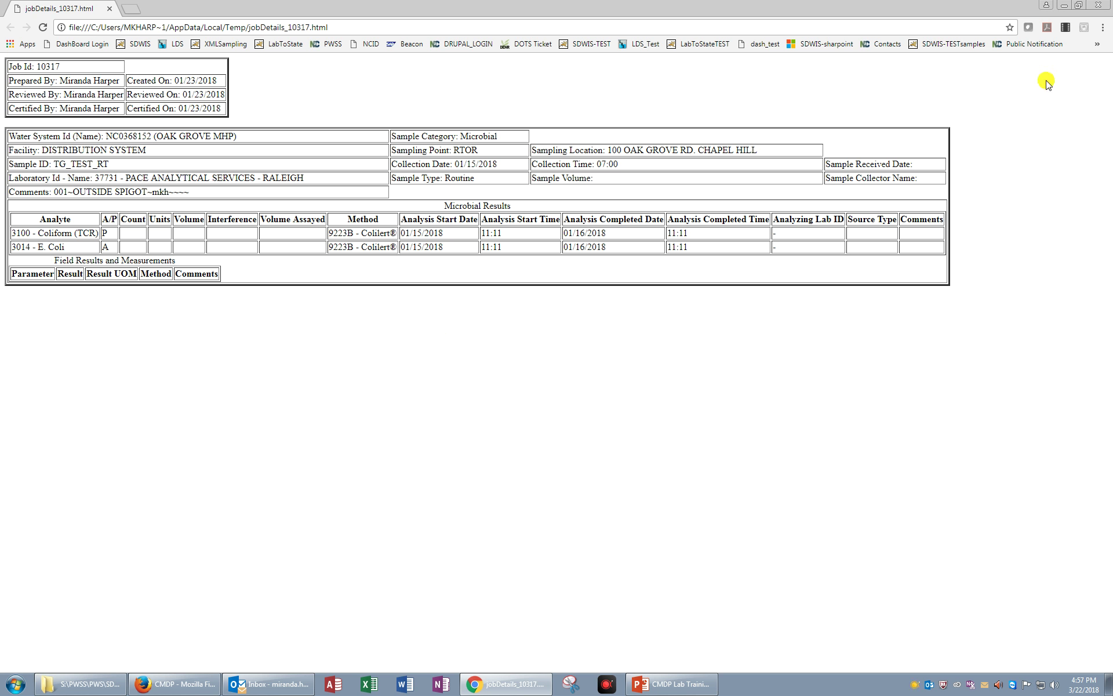
{"action": "left_click", "coordinate": [1101, 6]}
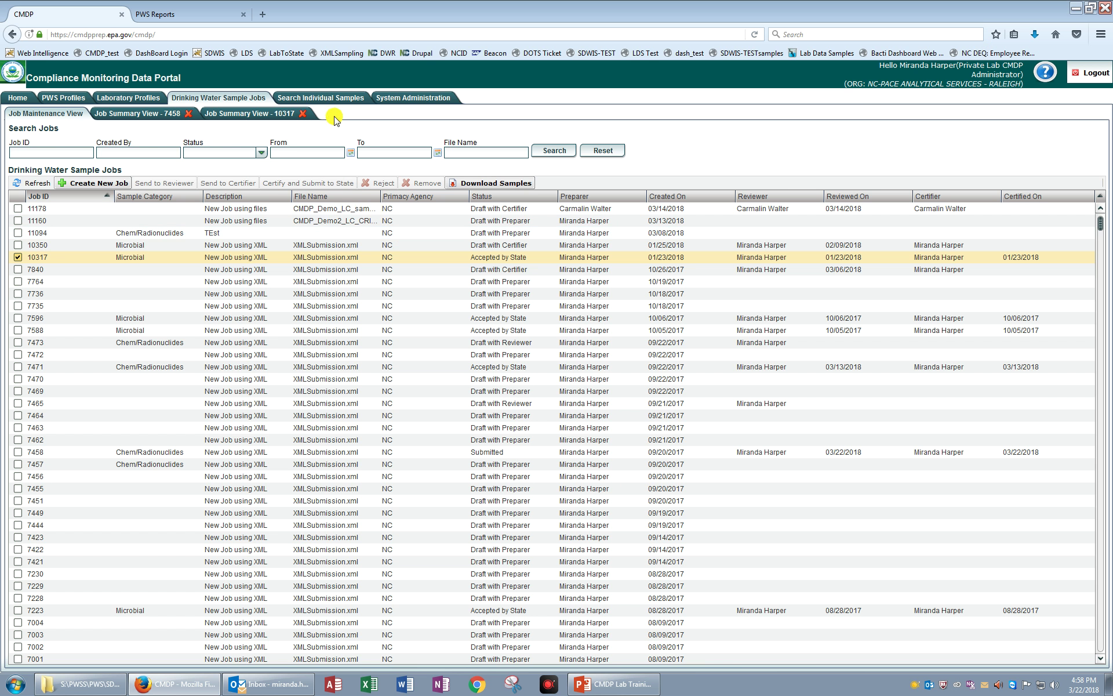
- Switch to the Search Individual Samples page
{"action": "left_click", "coordinate": [323, 98]}
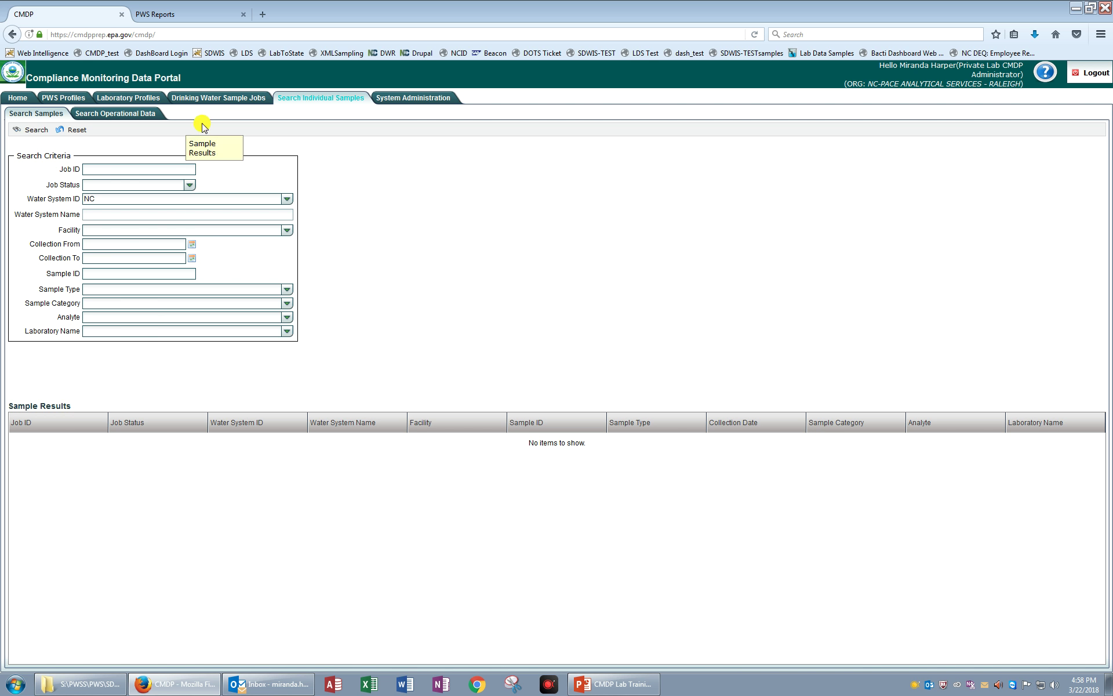
- Return to Drinking Water Sample Jobs, tick job 10317, then go to System Administration
{"action": "left_click", "coordinate": [193, 100]}
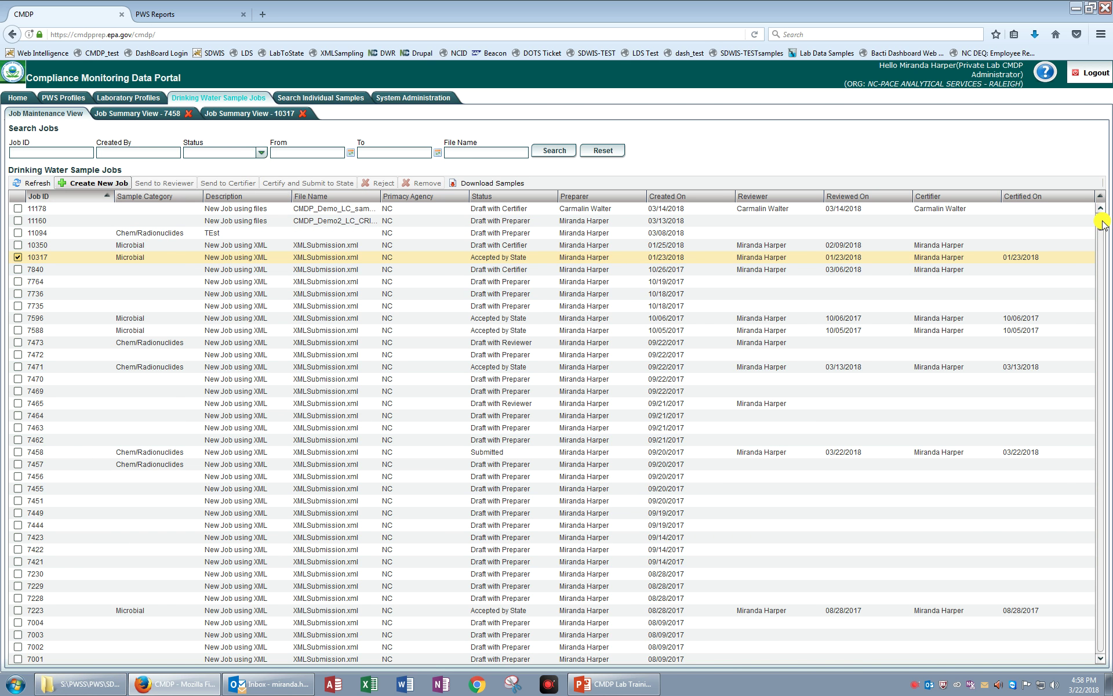
{"action": "left_click_drag", "start_coordinate": [1101, 228], "coordinate": [1109, 200]}
{"action": "left_click", "coordinate": [18, 257]}
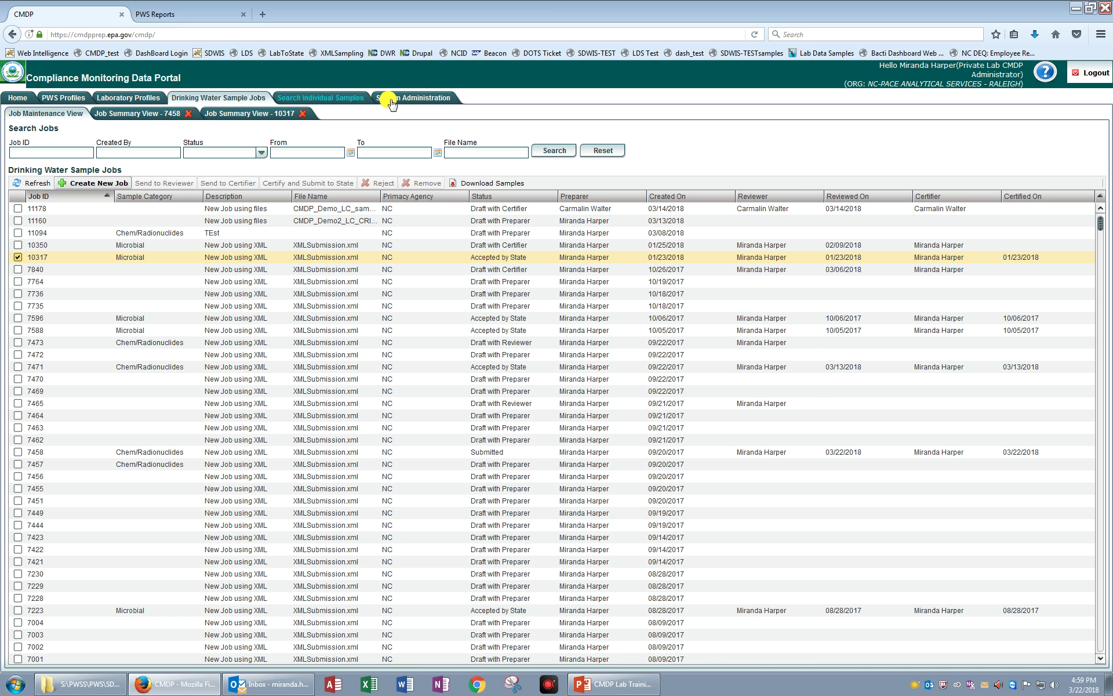
{"action": "left_click", "coordinate": [404, 100]}
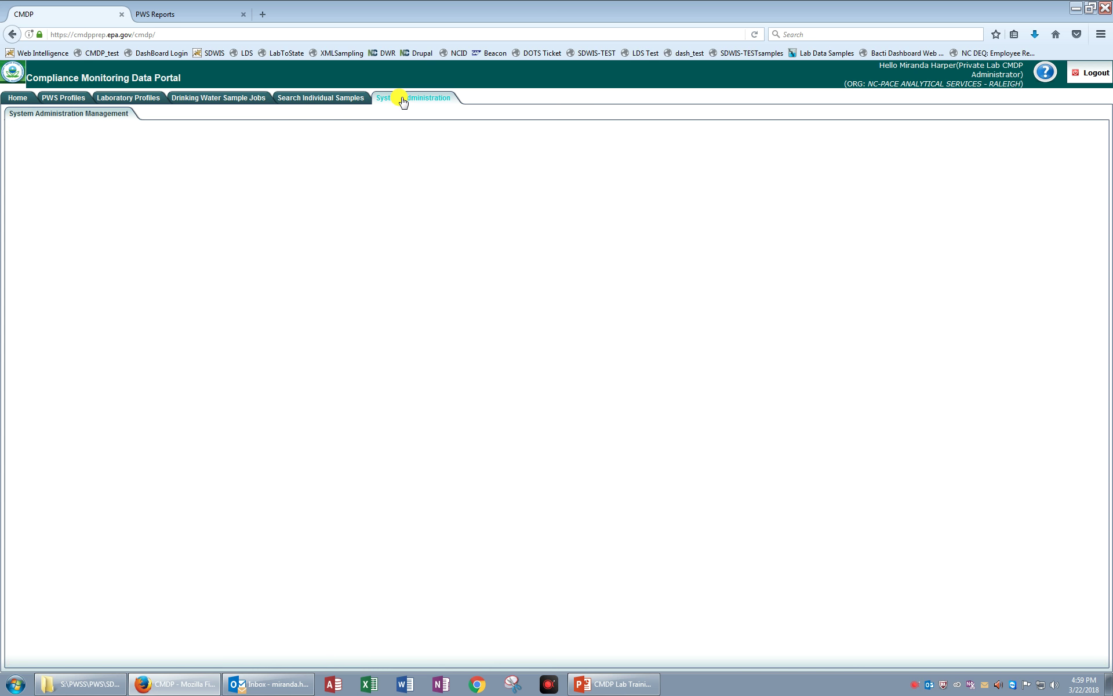
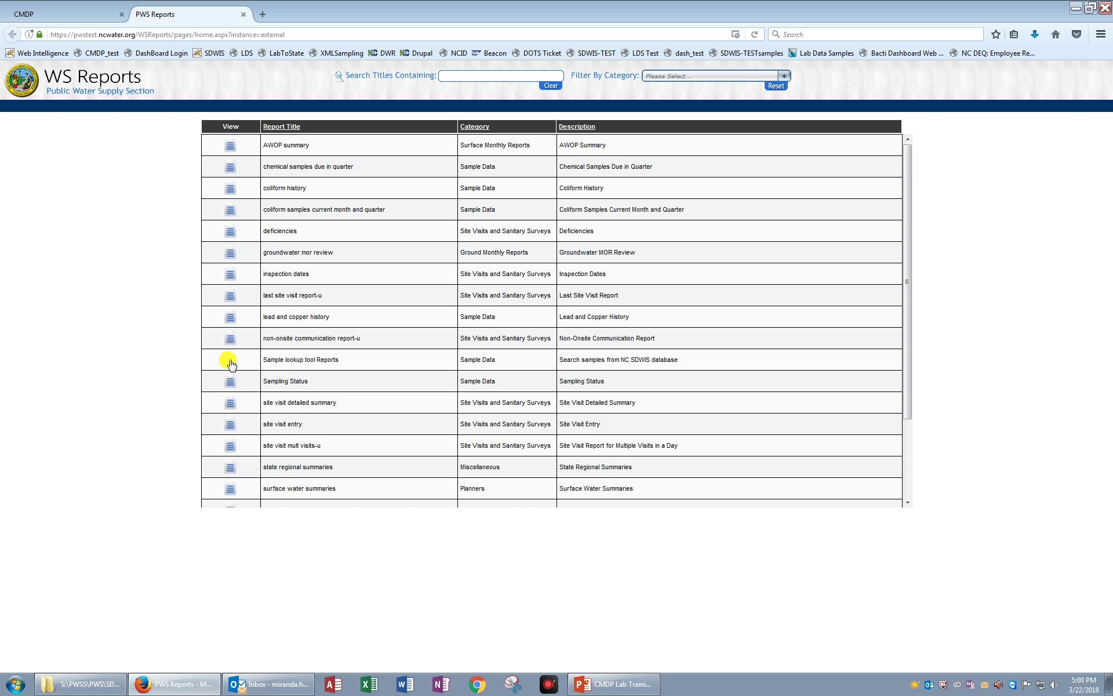
{"action": "left_click", "coordinate": [230, 361]}
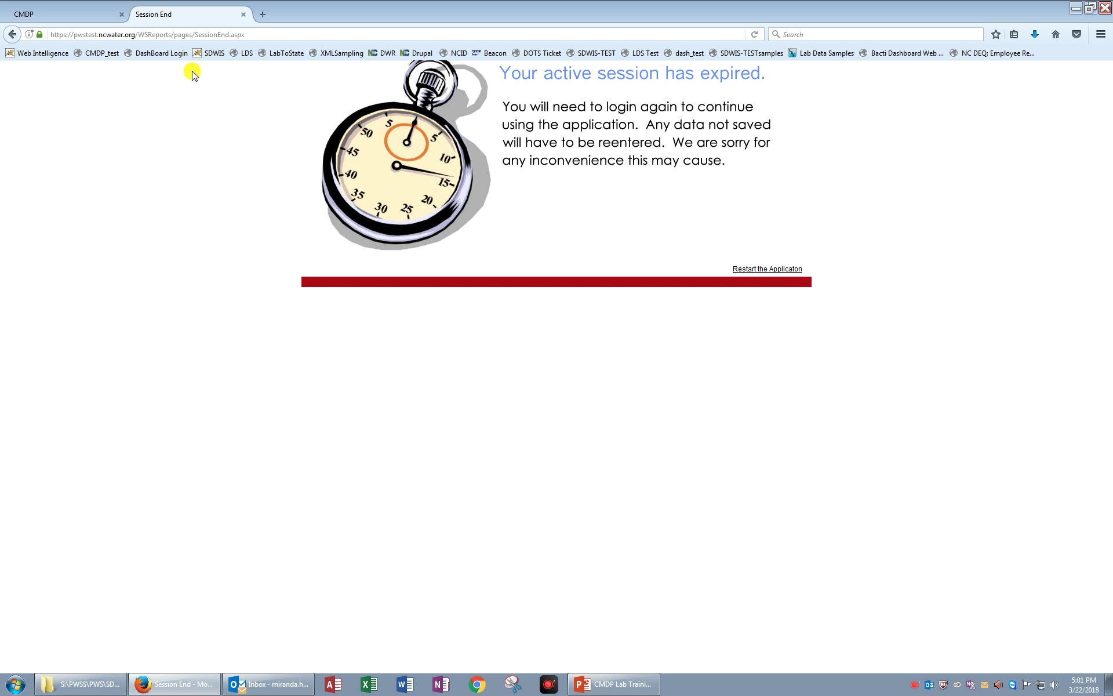
{"action": "left_click", "coordinate": [258, 35]}
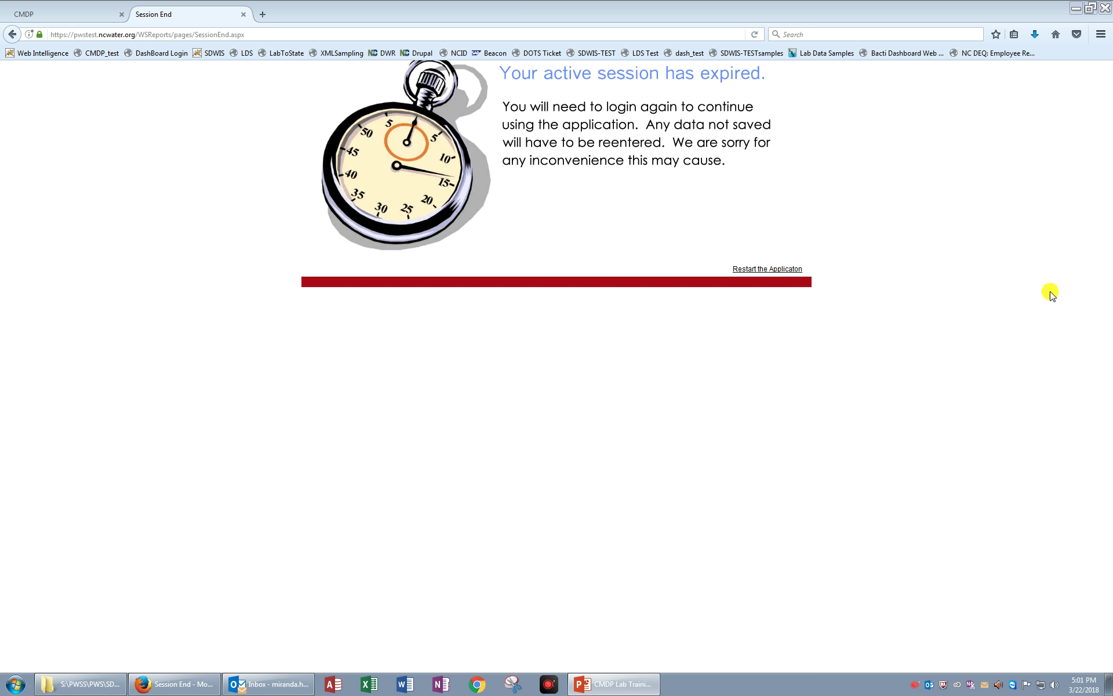
{"action": "left_click", "coordinate": [9, 38]}
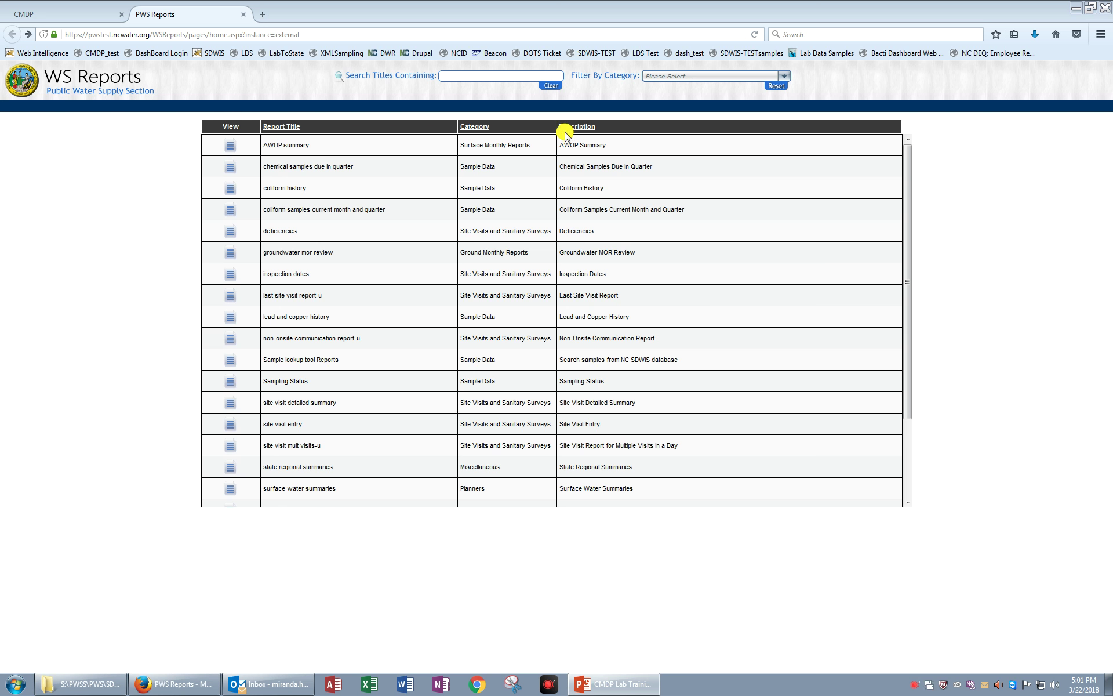
- Reload the WS Reports list and open Sample lookup tool Reports in a new tab
{"action": "left_click", "coordinate": [311, 35]}
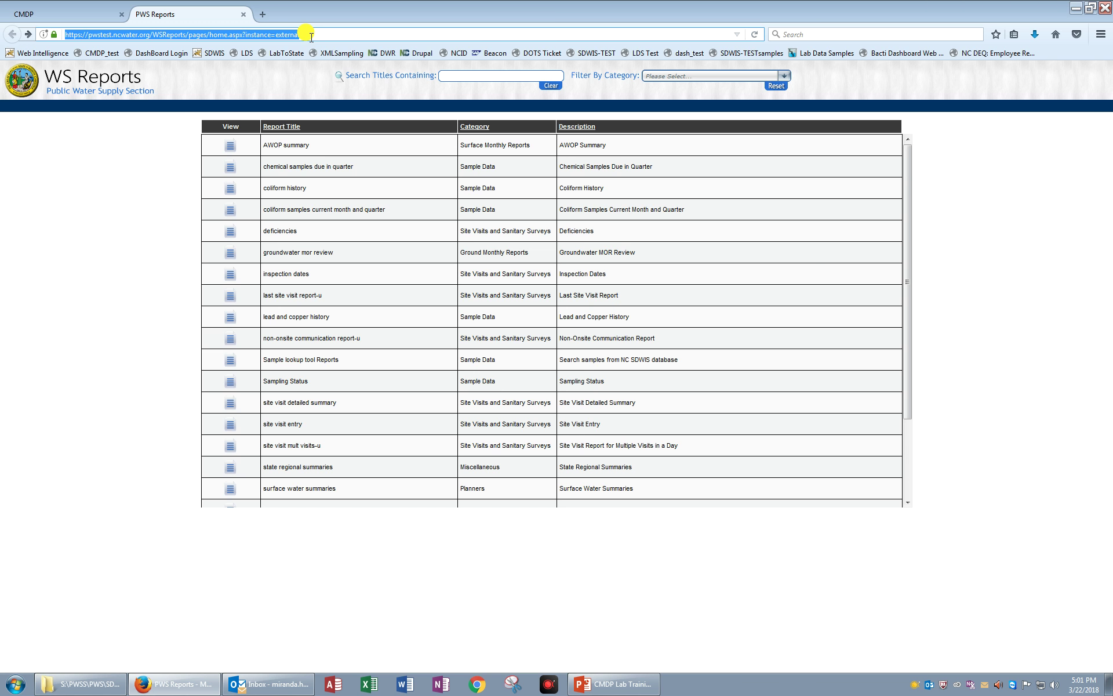
{"action": "key", "text": "Return"}
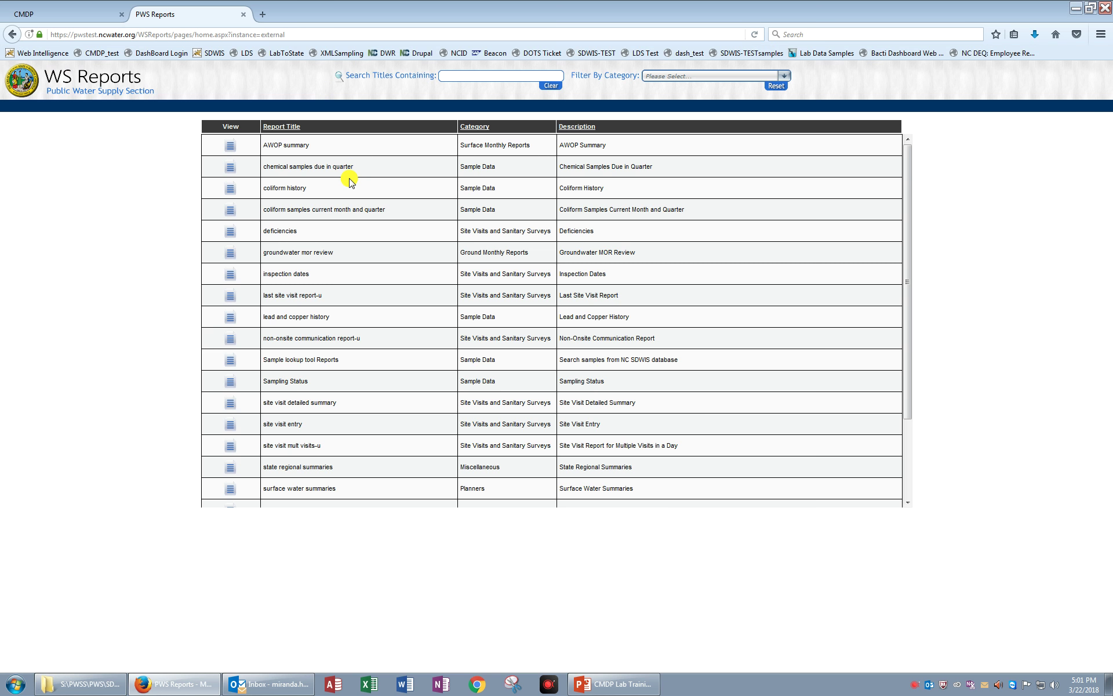
{"action": "left_click", "coordinate": [237, 361]}
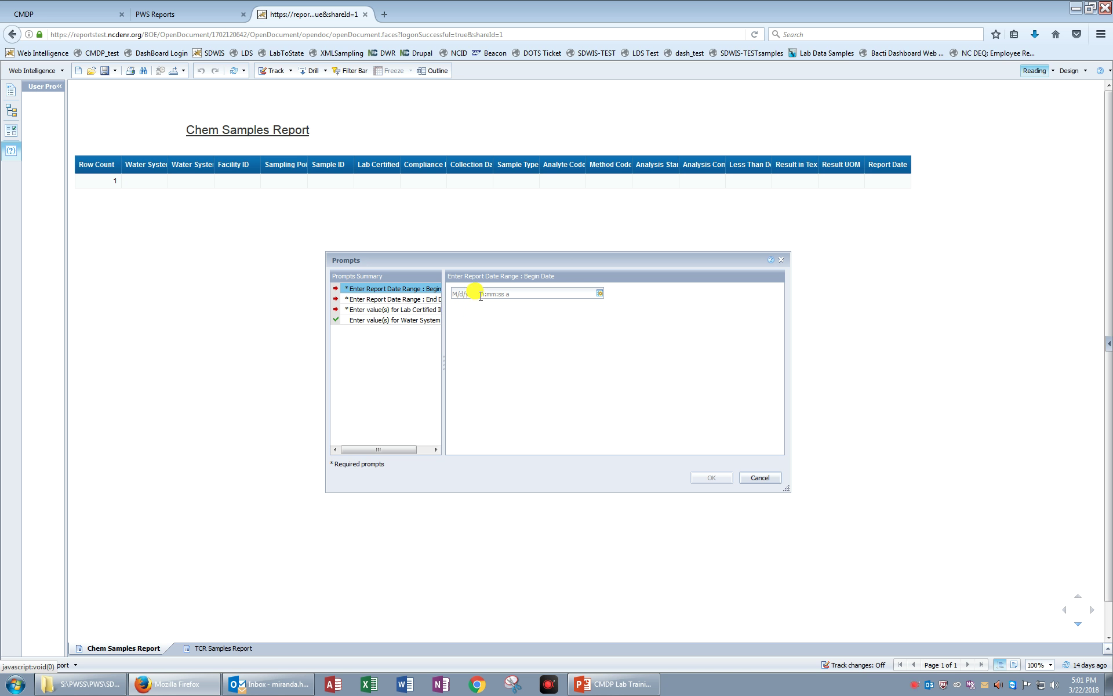
- Enter Begin Date 02/01/2018, End Date 02/28/20185 and Lab Certified ID 37724 in the prompts
{"action": "left_click", "coordinate": [480, 294]}
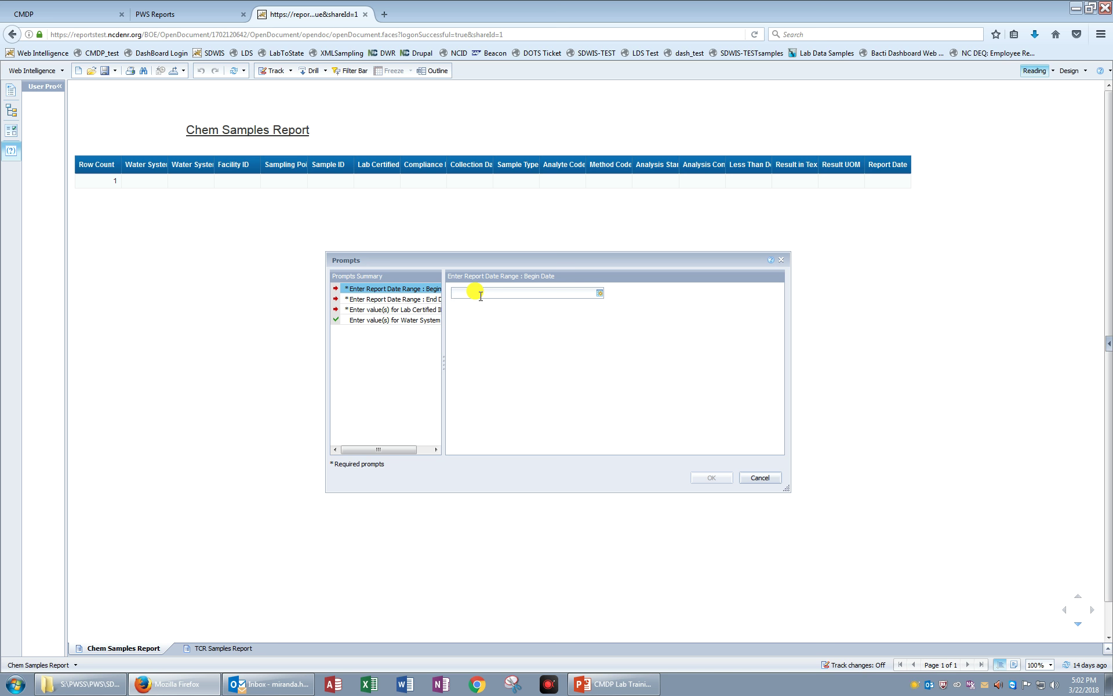
{"action": "type", "text": "02/01/2018"}
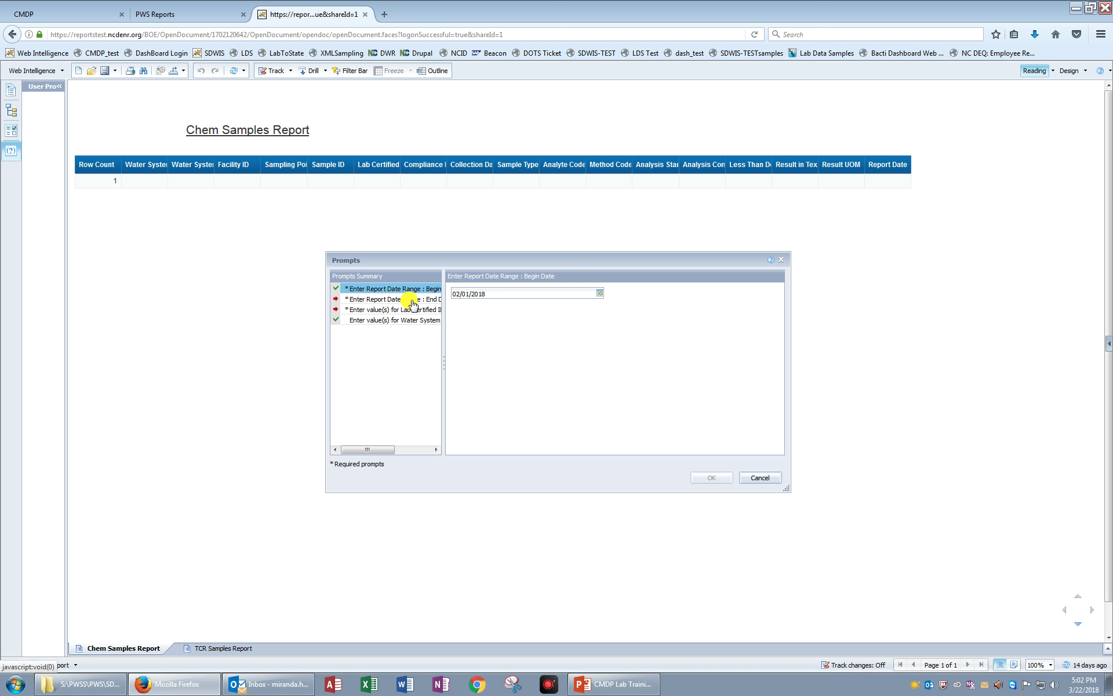
{"action": "left_click", "coordinate": [406, 299]}
{"action": "left_click", "coordinate": [500, 293]}
{"action": "type", "text": "0"}
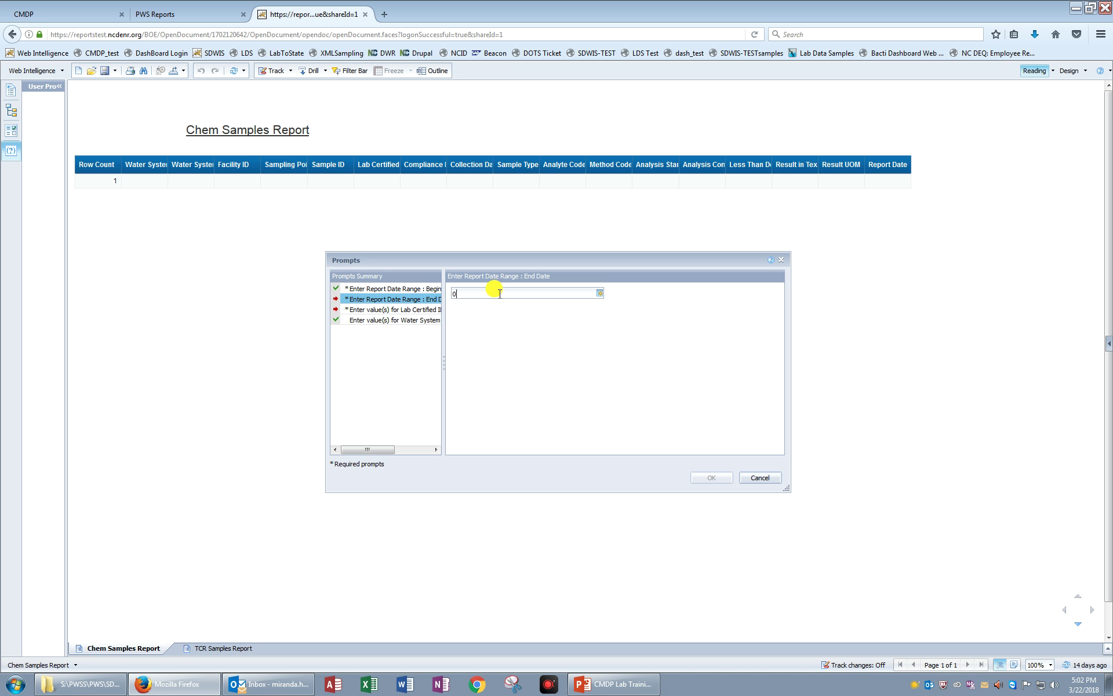
{"action": "type", "text": "2/28/20185"}
{"action": "left_click", "coordinate": [420, 309]}
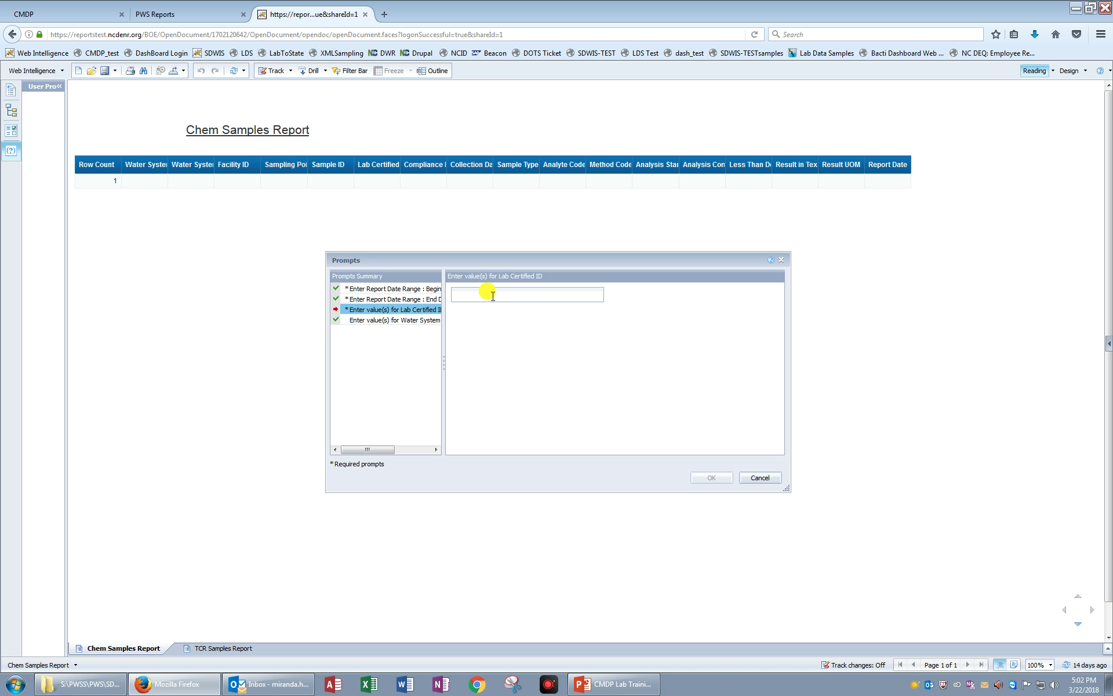
{"action": "type", "text": "37724"}
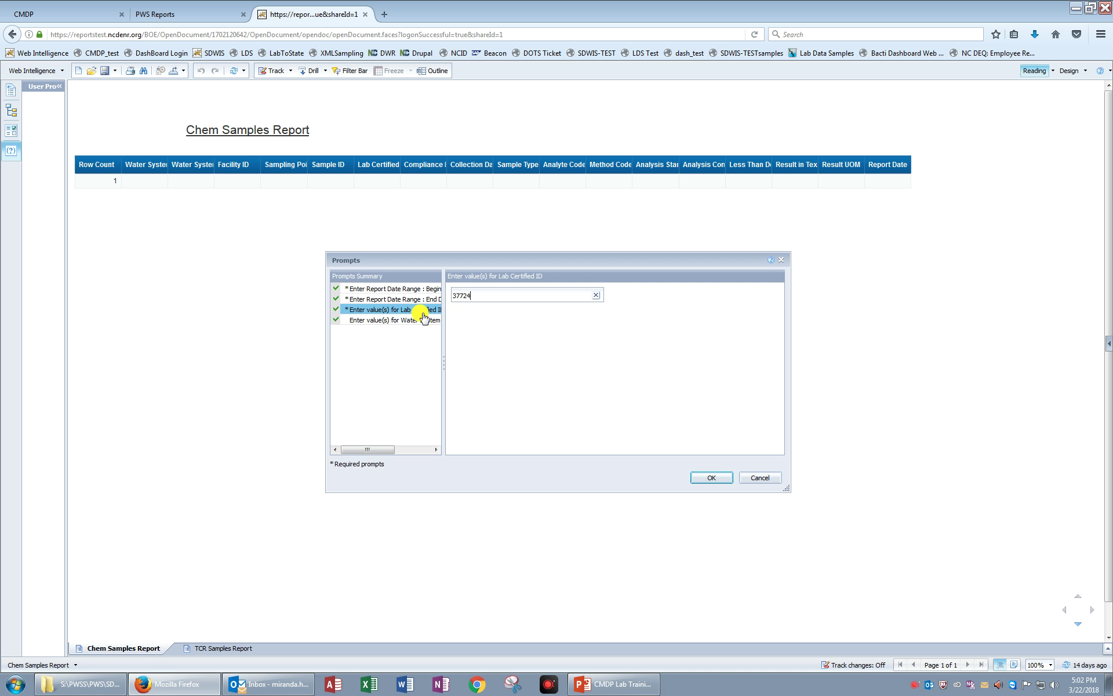
{"action": "left_click", "coordinate": [406, 320]}
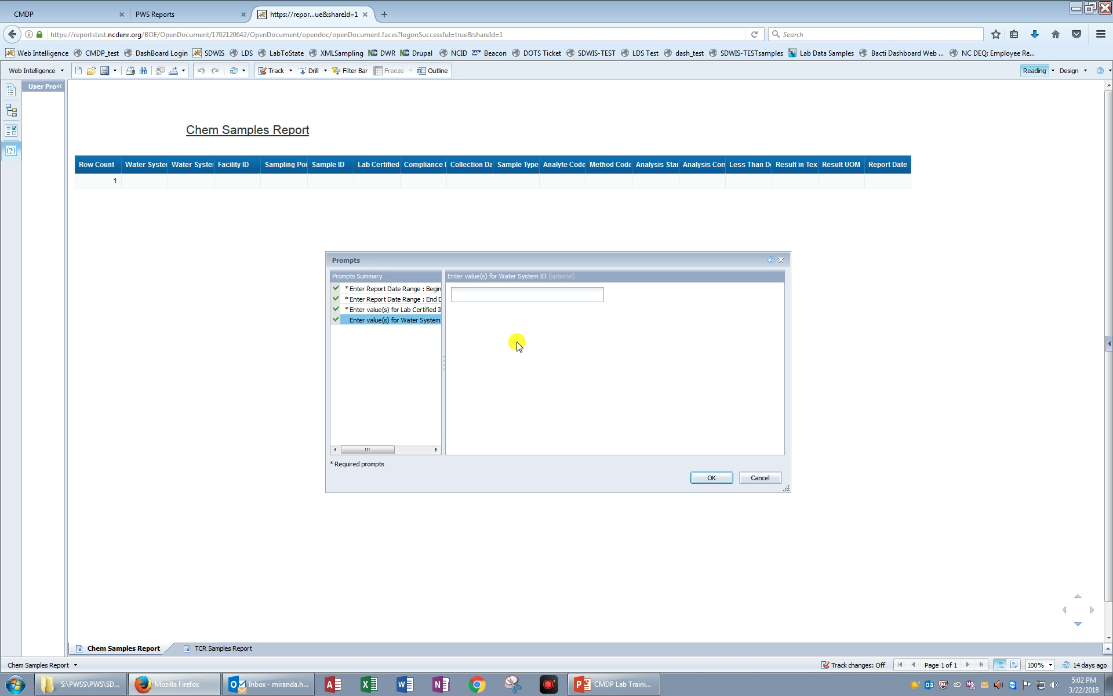
- Run the report with those prompt values and scroll through the returned sample rows
{"action": "left_click", "coordinate": [712, 477]}
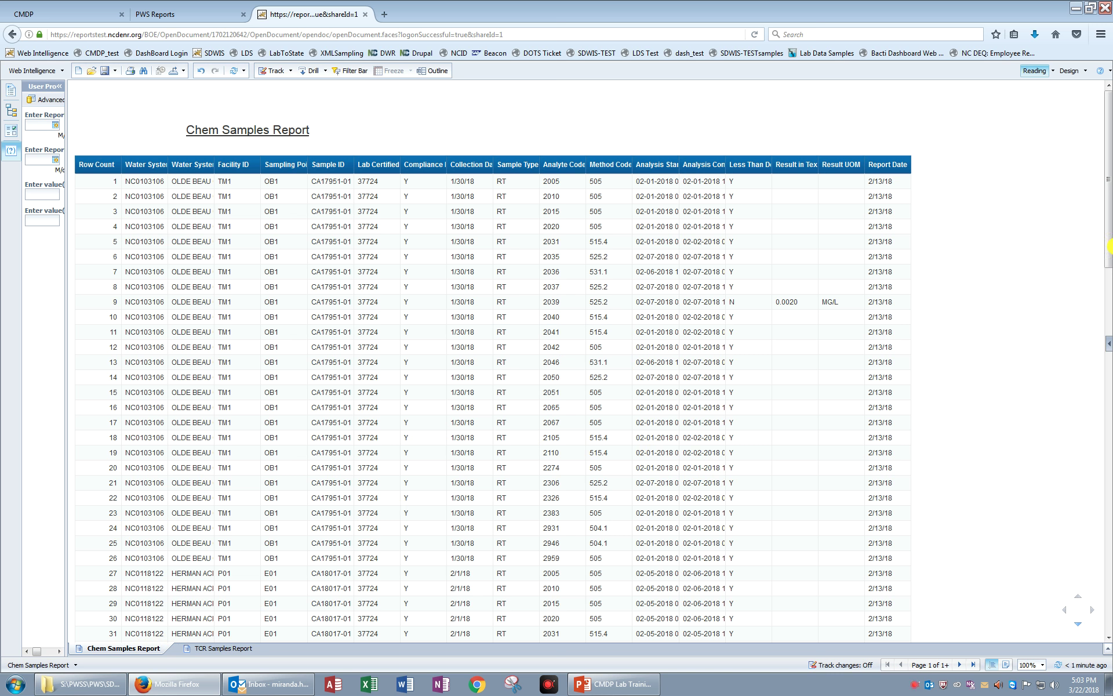
{"action": "left_click_drag", "start_coordinate": [1107, 267], "coordinate": [1108, 377]}
{"action": "left_click_drag", "start_coordinate": [1108, 174], "coordinate": [1107, 174]}
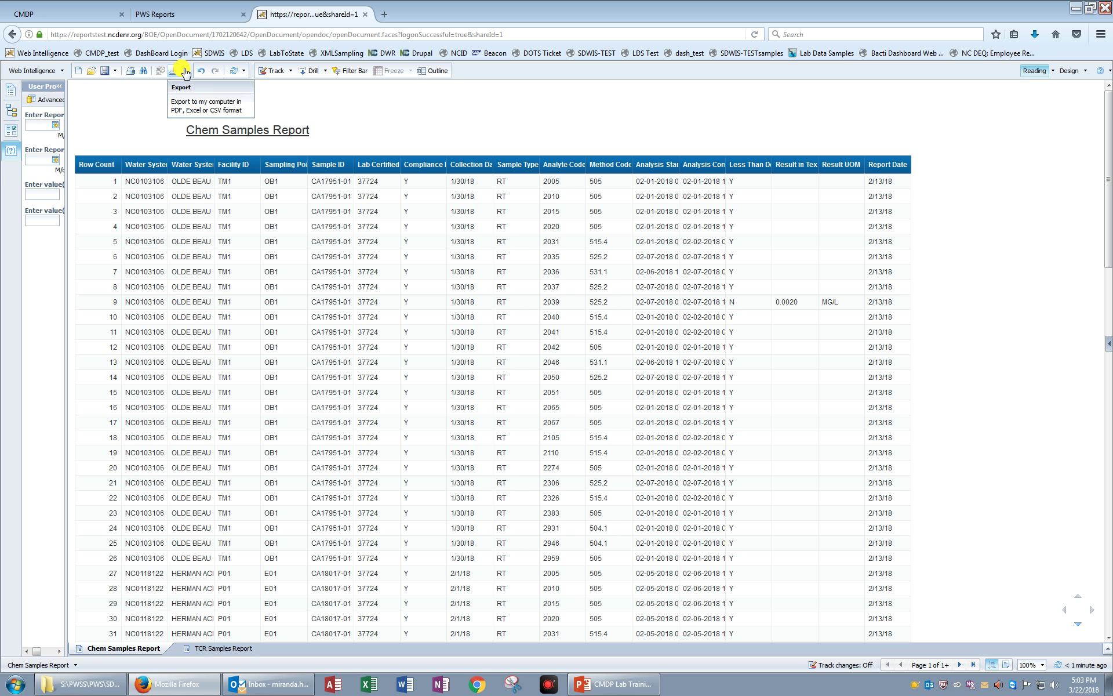
- Export the document as an Excel 2007 workbook and open the downloaded Sample_Lookup_Reports.xlsx
{"action": "left_click", "coordinate": [185, 72]}
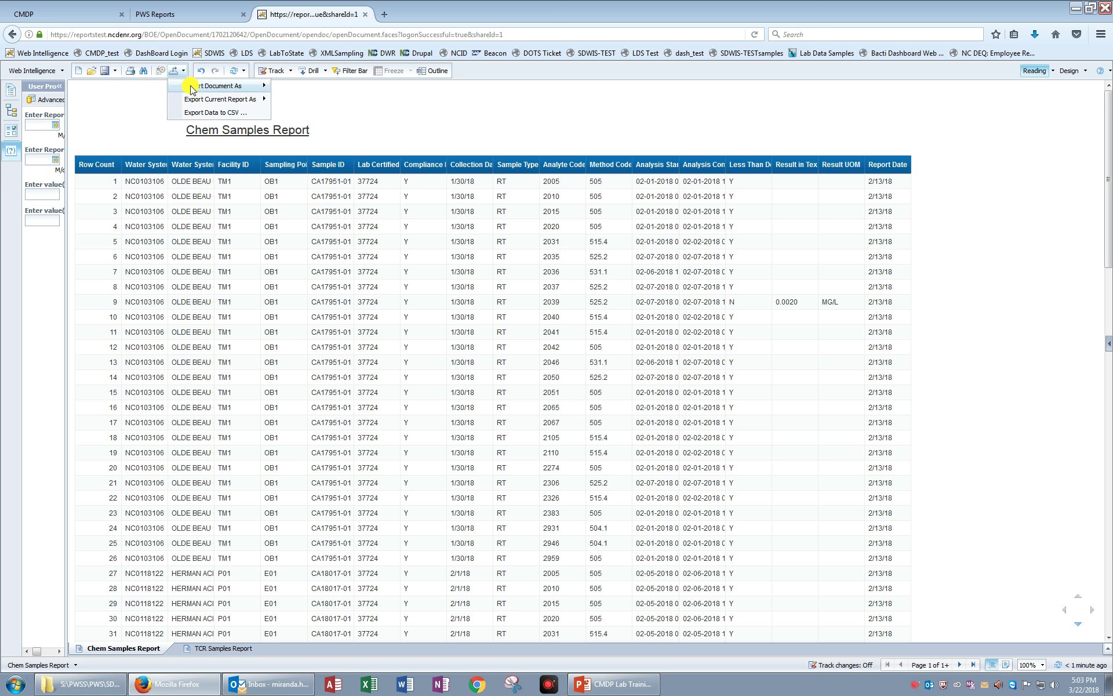
{"action": "mouse_move", "coordinate": [200, 86]}
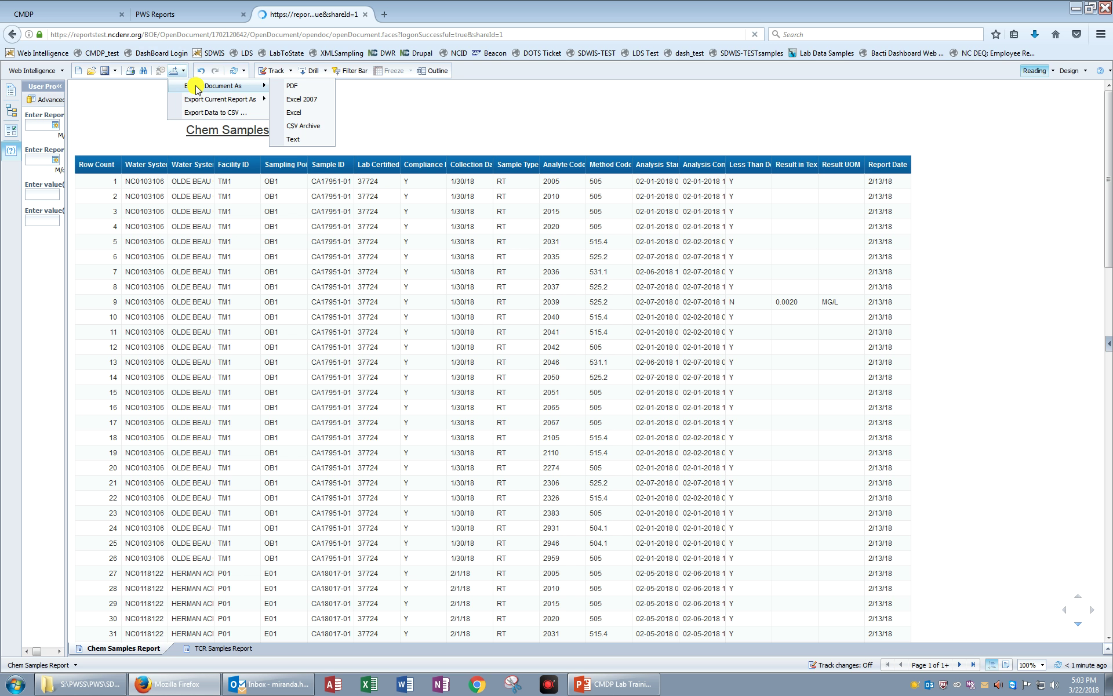
{"action": "left_click", "coordinate": [305, 100]}
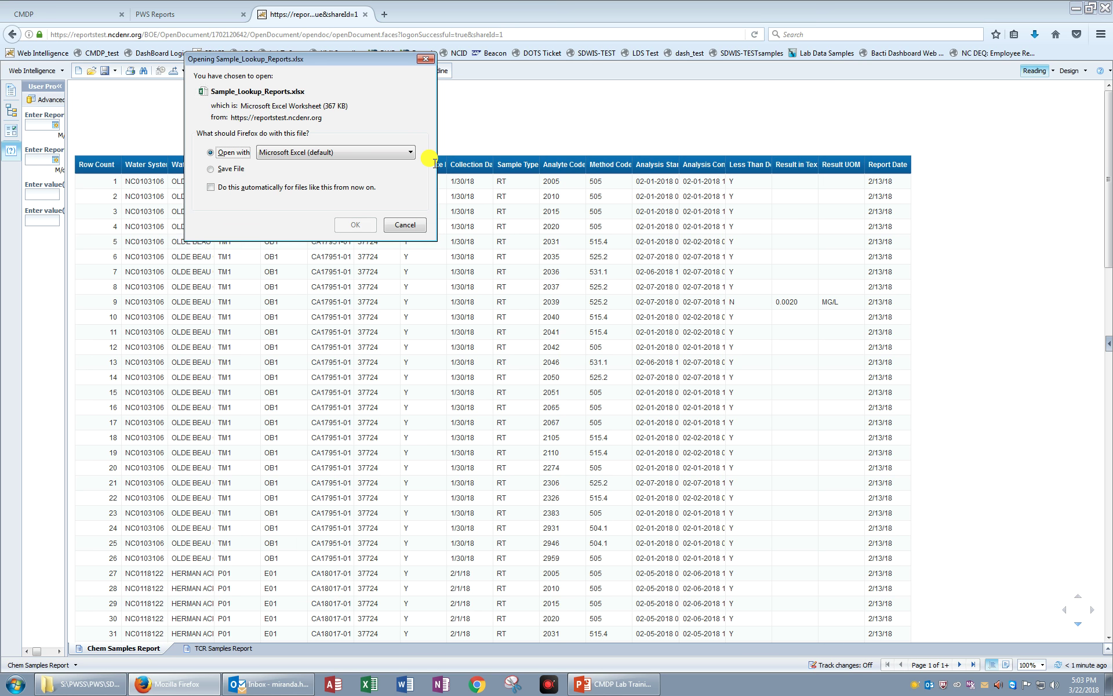
{"action": "left_click", "coordinate": [358, 223]}
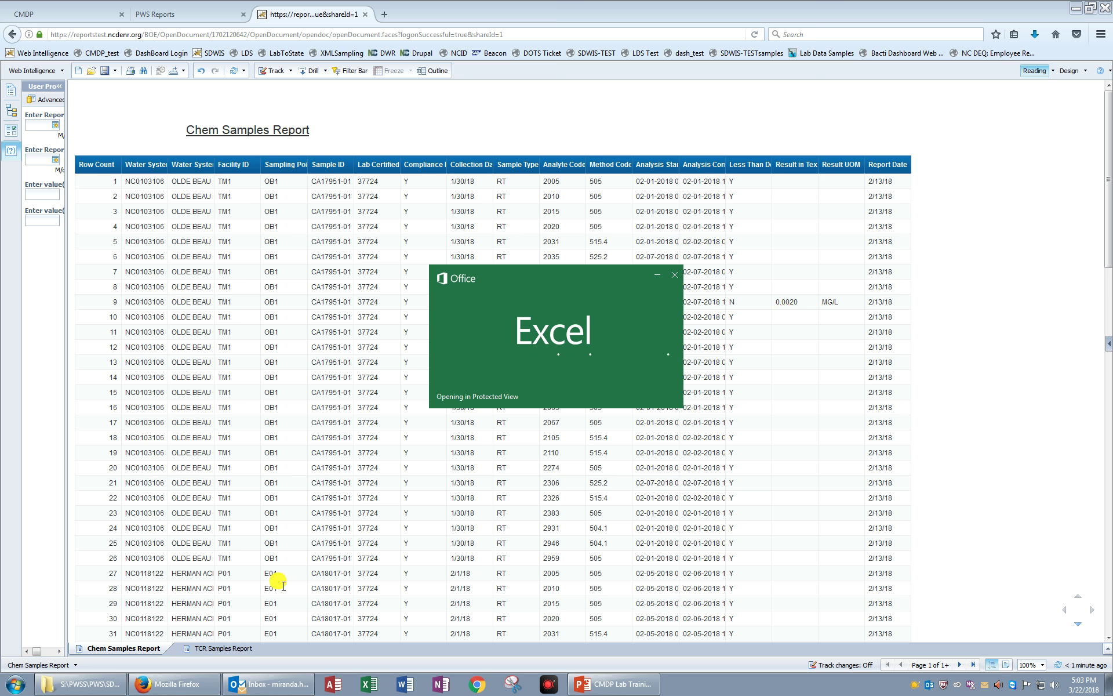
- Check the Sample_Lookup_Reports.xlsx workbook, then minimise Excel to bring back the browser report
{"action": "left_click", "coordinate": [195, 688]}
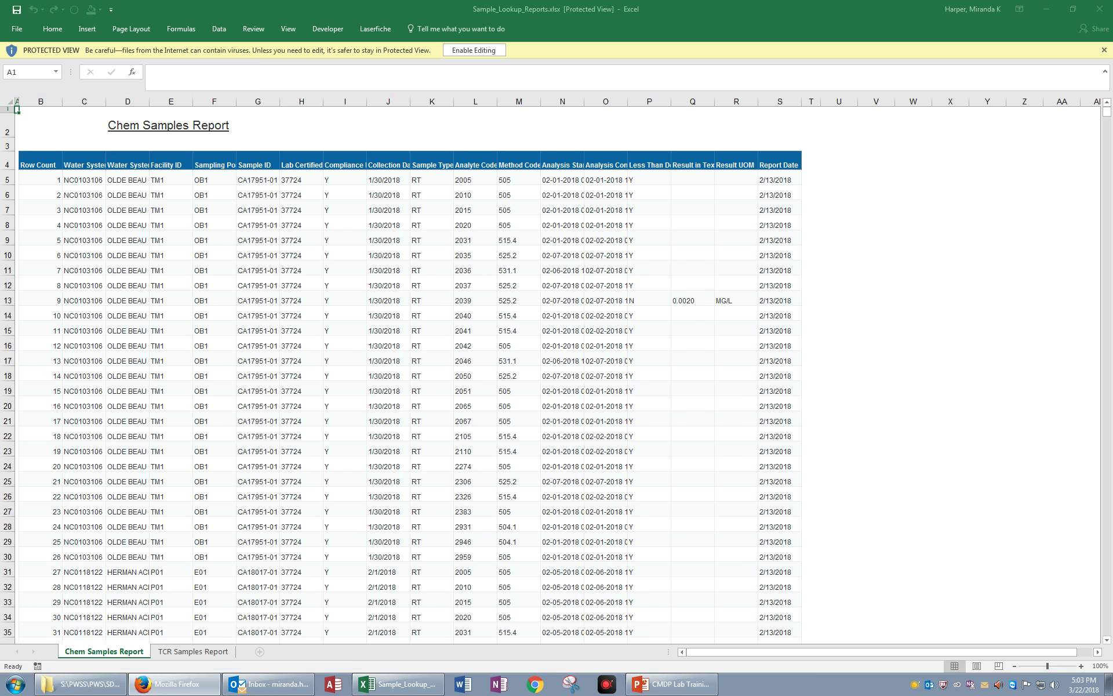
{"action": "left_click", "coordinate": [1050, 13]}
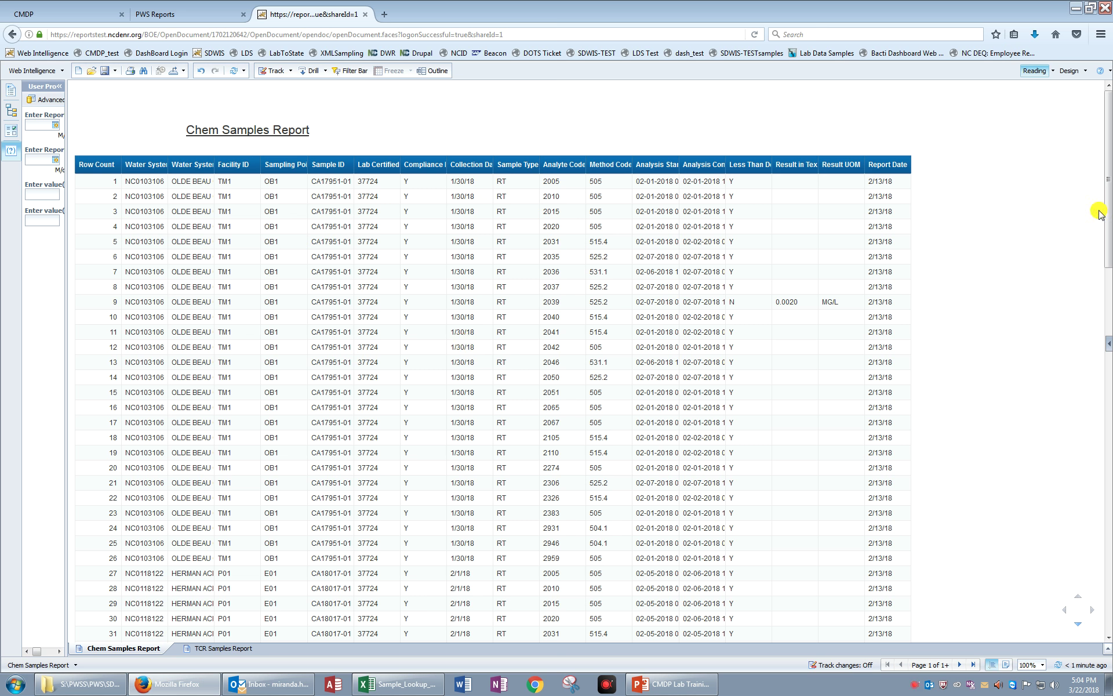
- Scroll down and go to page 2 of the report, then return to the Excel workbook
{"action": "left_click_drag", "start_coordinate": [1108, 210], "coordinate": [1106, 645]}
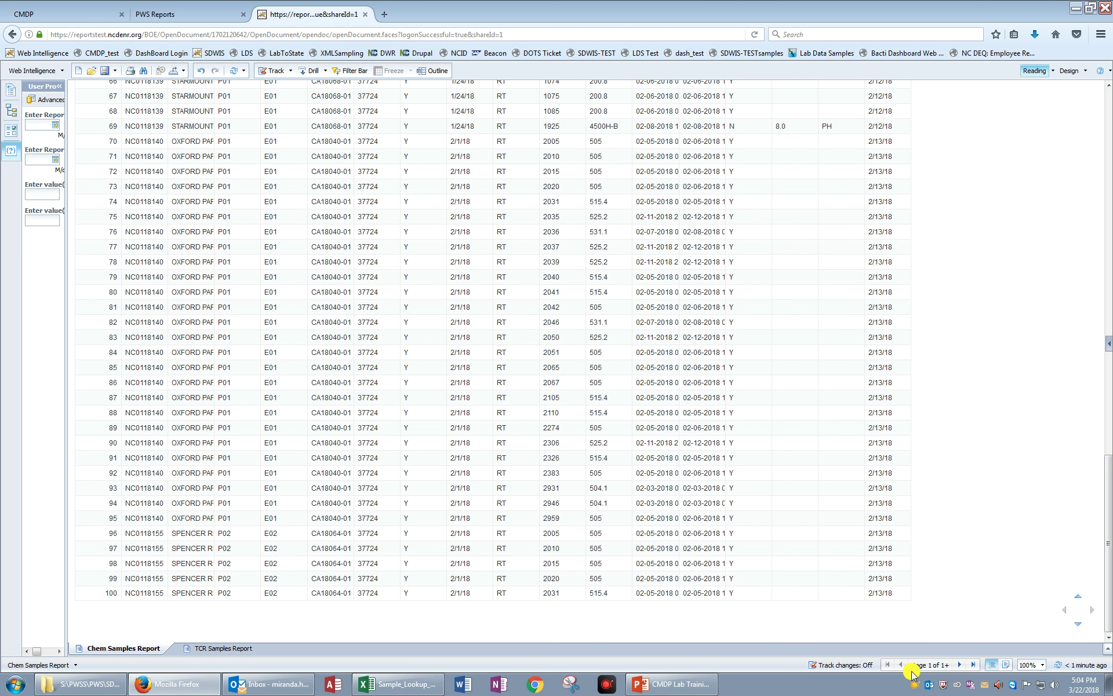
{"action": "left_click", "coordinate": [982, 655]}
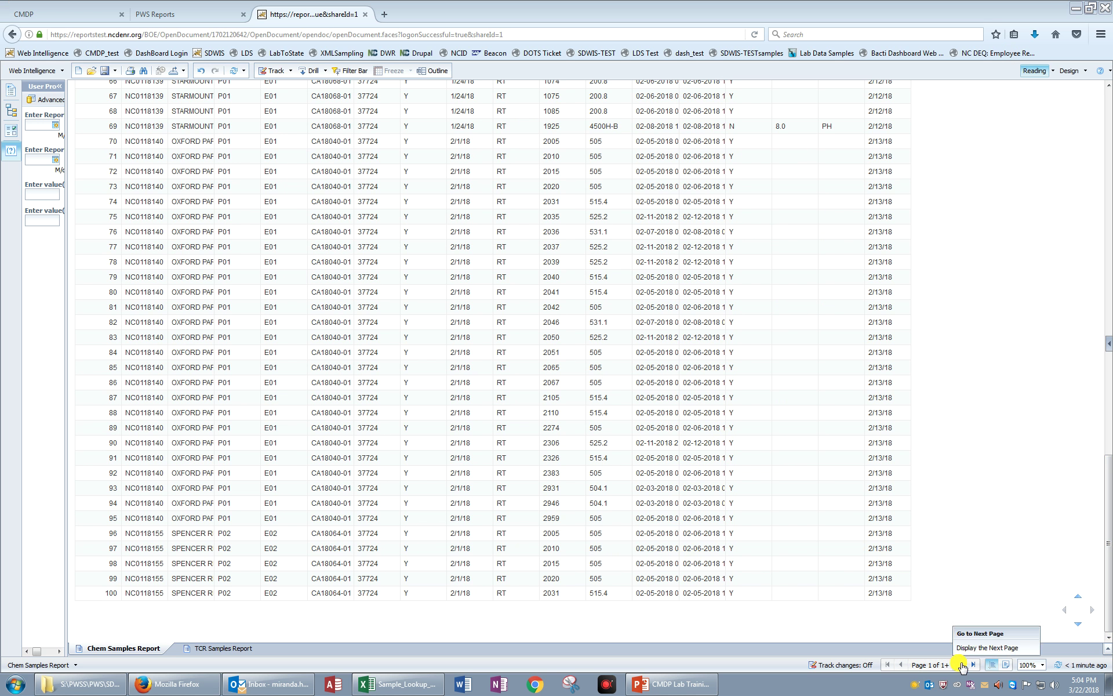
{"action": "left_click", "coordinate": [962, 665]}
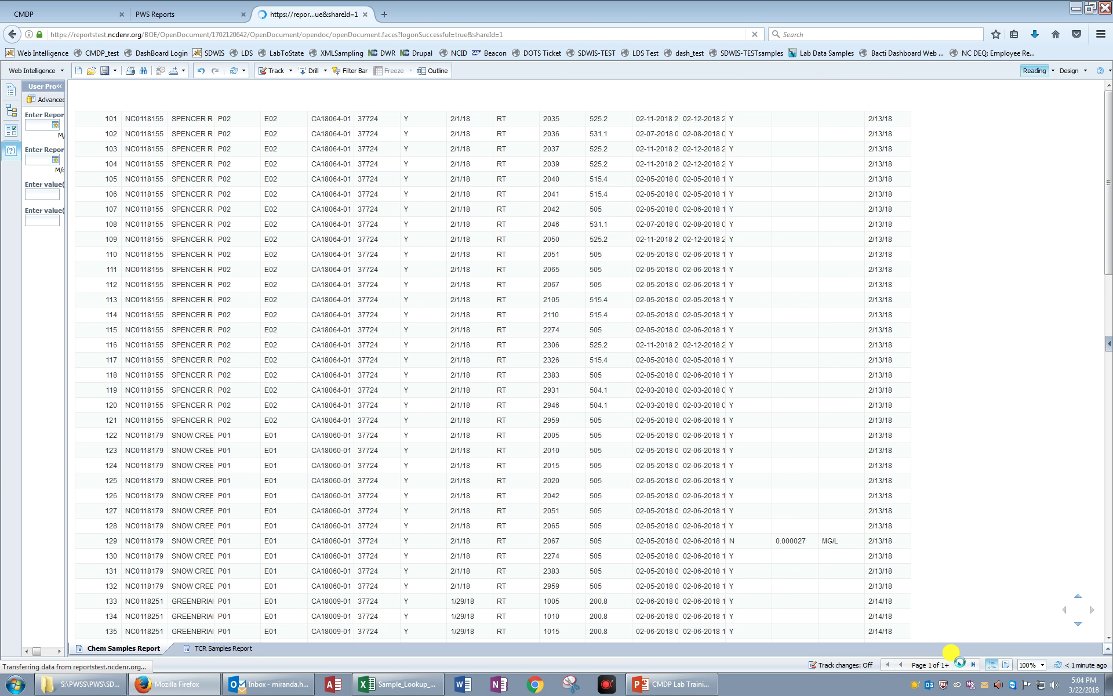
{"action": "left_click", "coordinate": [410, 686]}
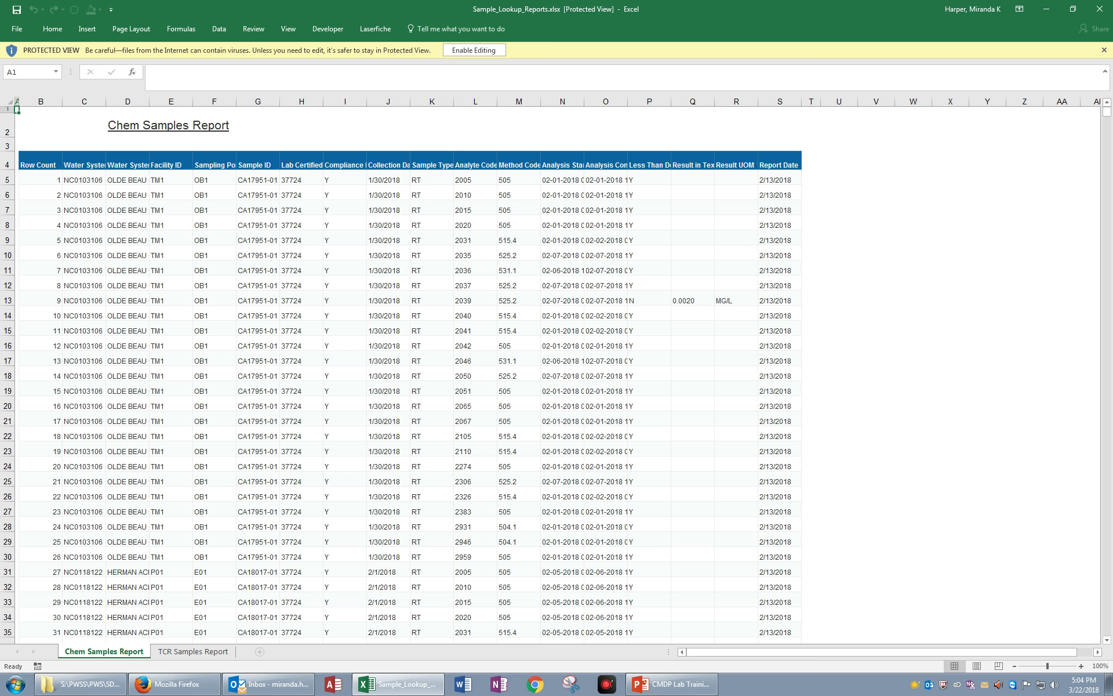
- Close the Sample_Lookup_Reports.xlsx workbook and quit Excel with Alt+F4
{"action": "left_click_drag", "start_coordinate": [1105, 111], "coordinate": [1108, 68]}
{"action": "left_click", "coordinate": [1099, 7]}
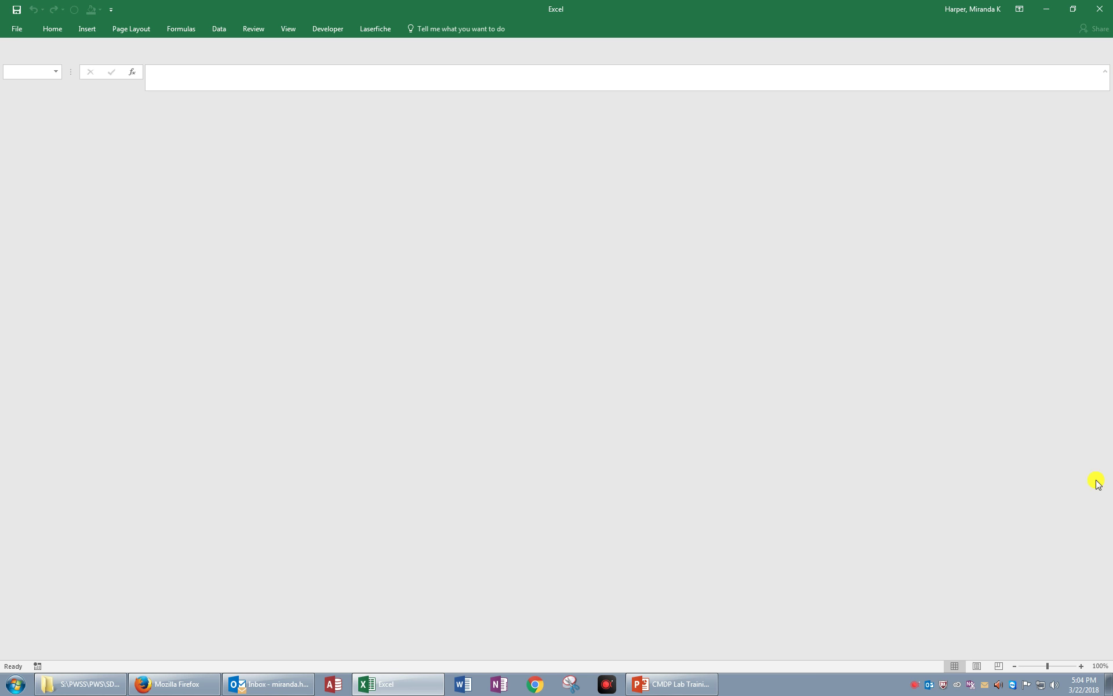
{"action": "key", "text": "alt+F4"}
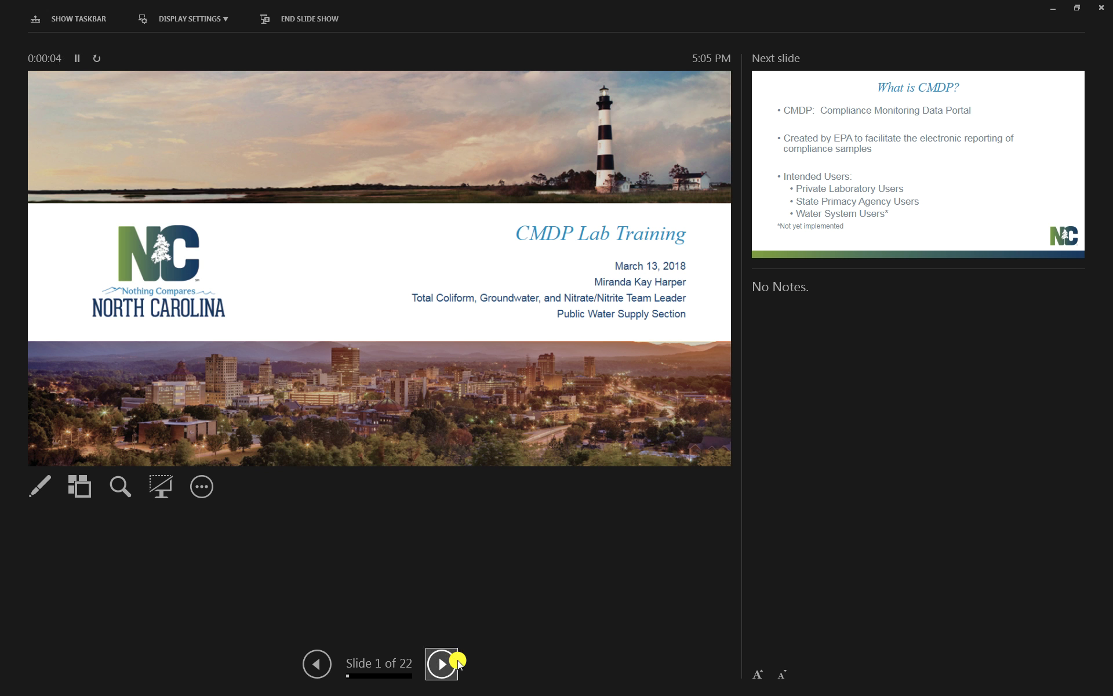
- Advance the slideshow five slides to slide 6 of 22, "Transitioning to CMDP"
{"action": "left_click", "coordinate": [442, 664]}
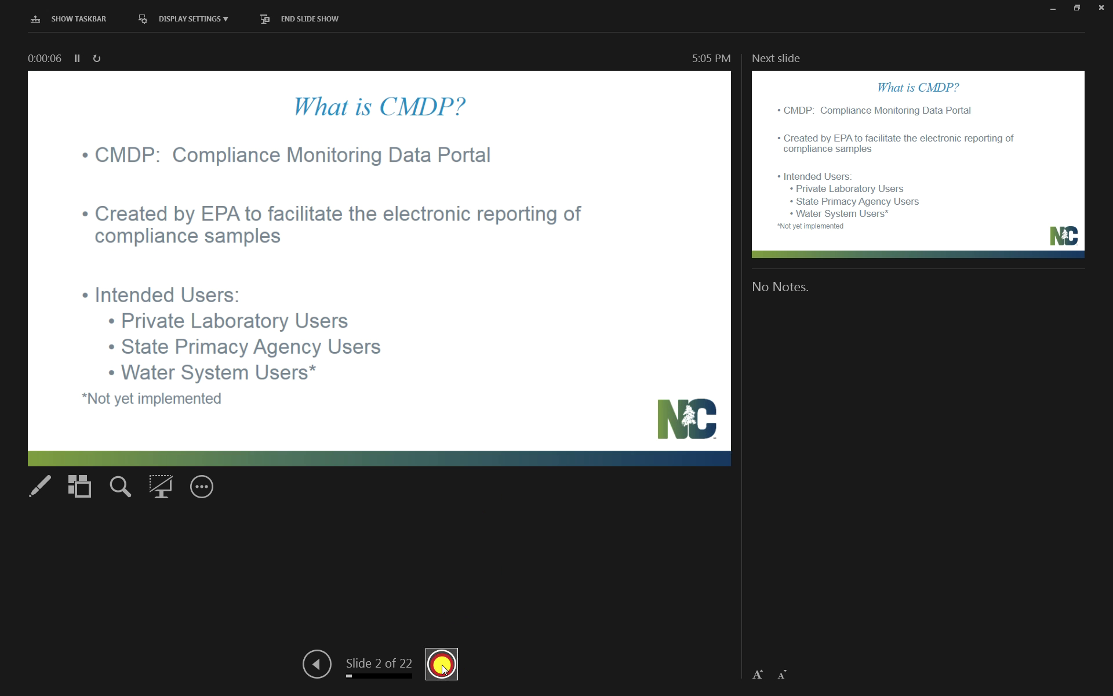
{"action": "left_click", "coordinate": [442, 665]}
{"action": "left_click", "coordinate": [442, 666]}
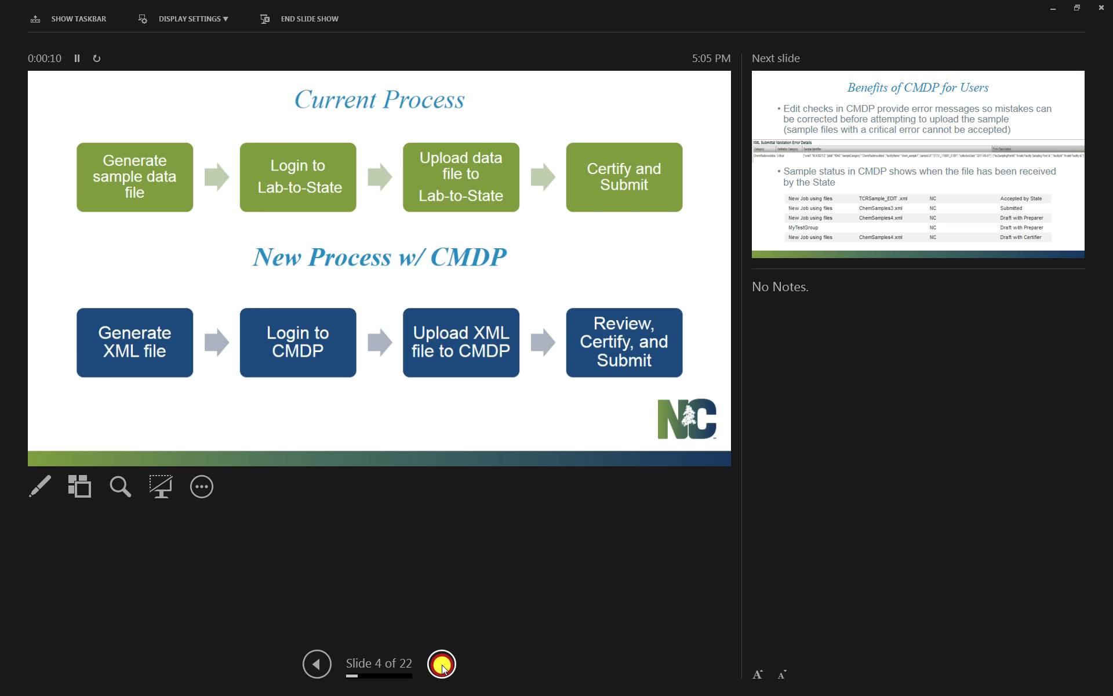
{"action": "left_click", "coordinate": [442, 665]}
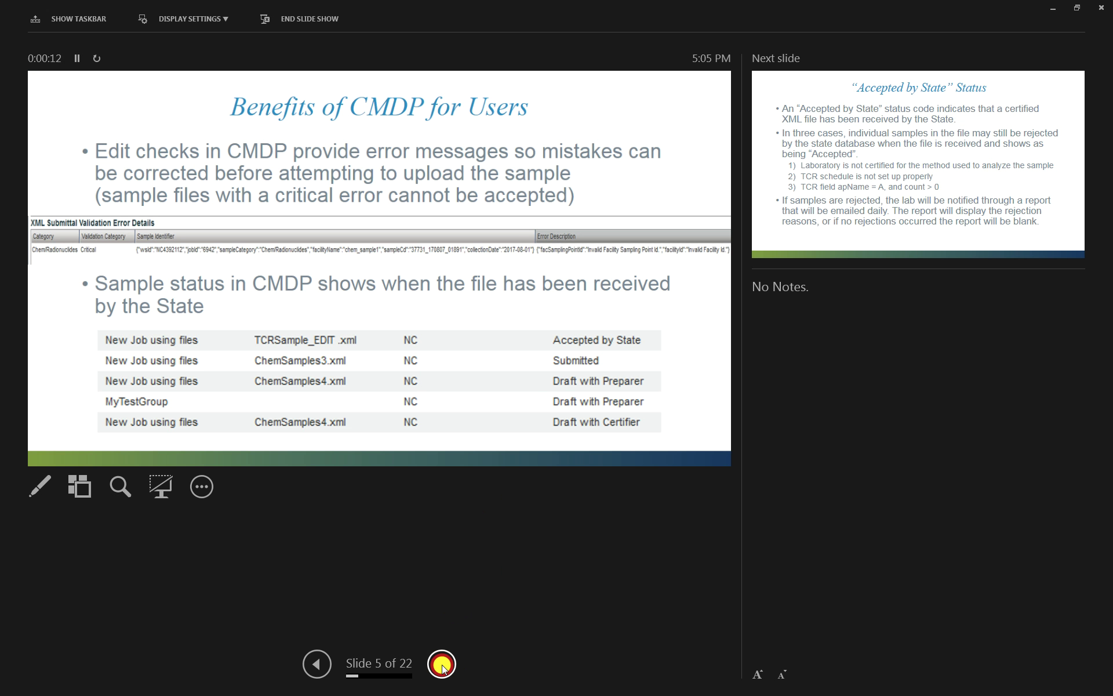
{"action": "left_click", "coordinate": [442, 666]}
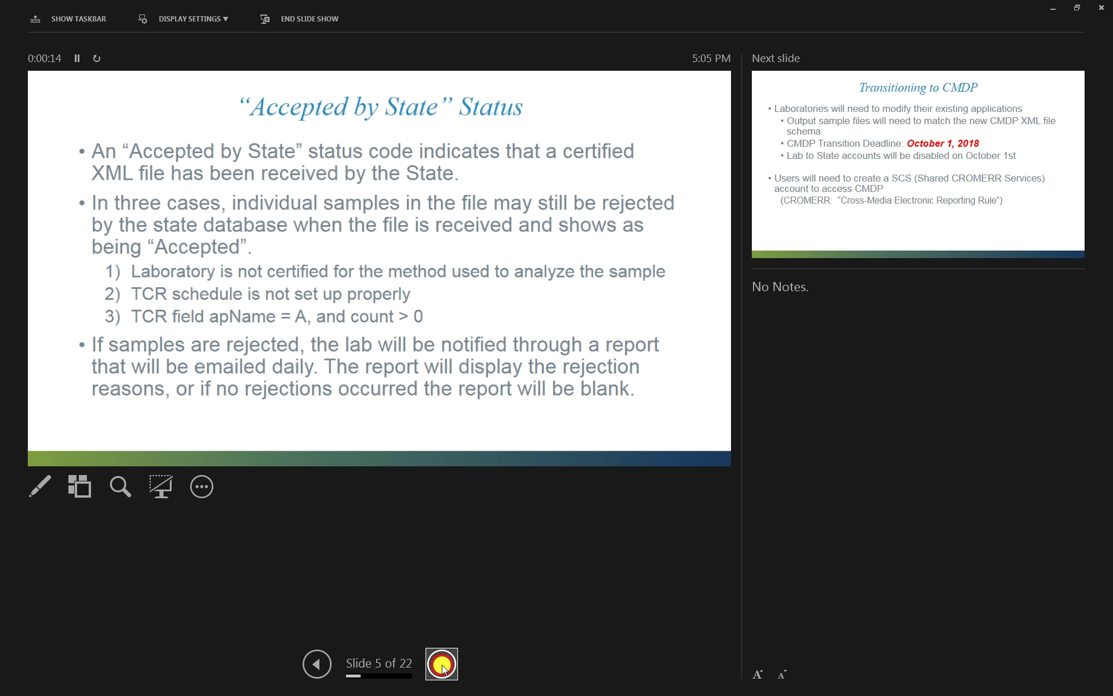
{"action": "left_click", "coordinate": [442, 665]}
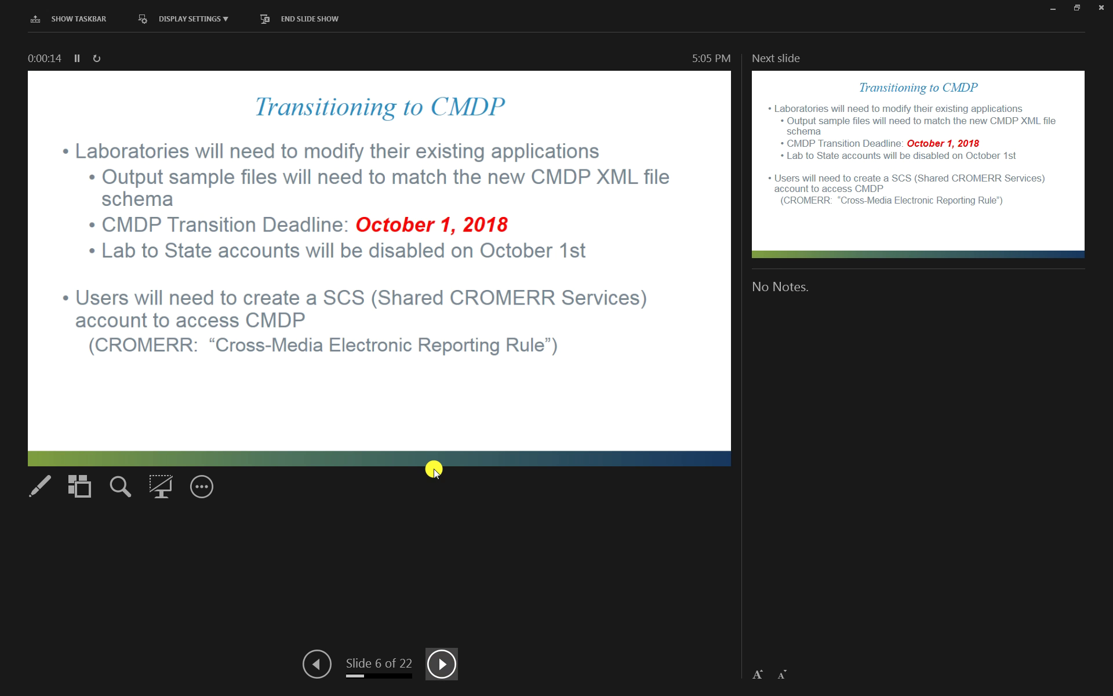
- Open the Presenter View Display Settings dropdown and dismiss it without changing anything
{"action": "left_click", "coordinate": [206, 22]}
{"action": "left_click", "coordinate": [204, 22]}
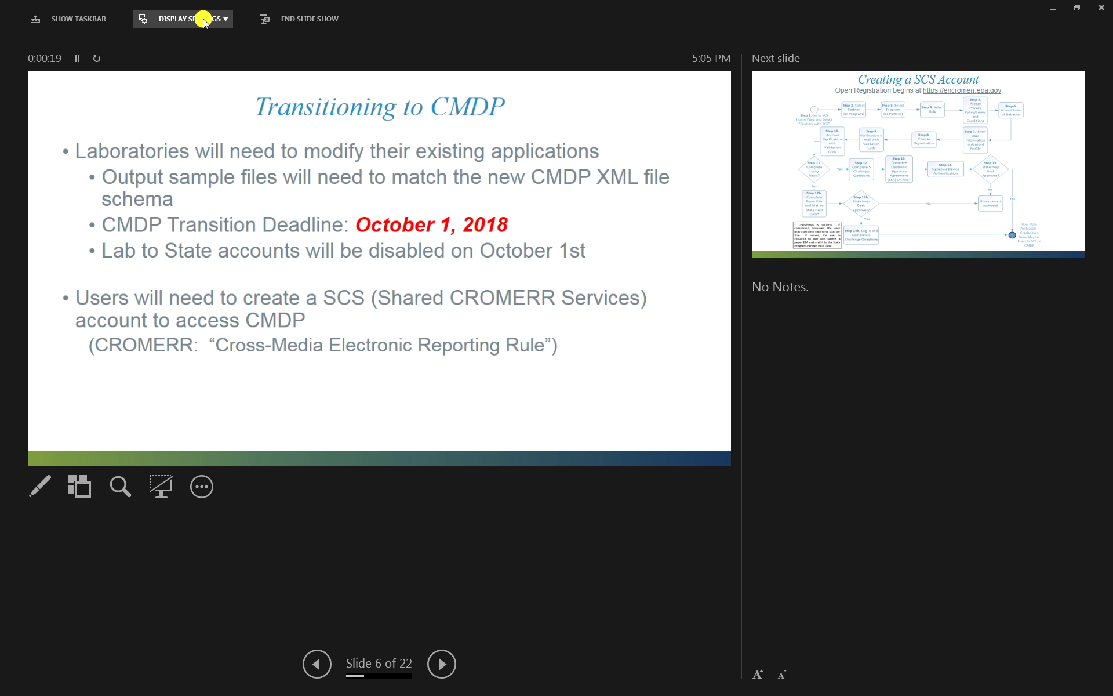
{"action": "left_click", "coordinate": [204, 22]}
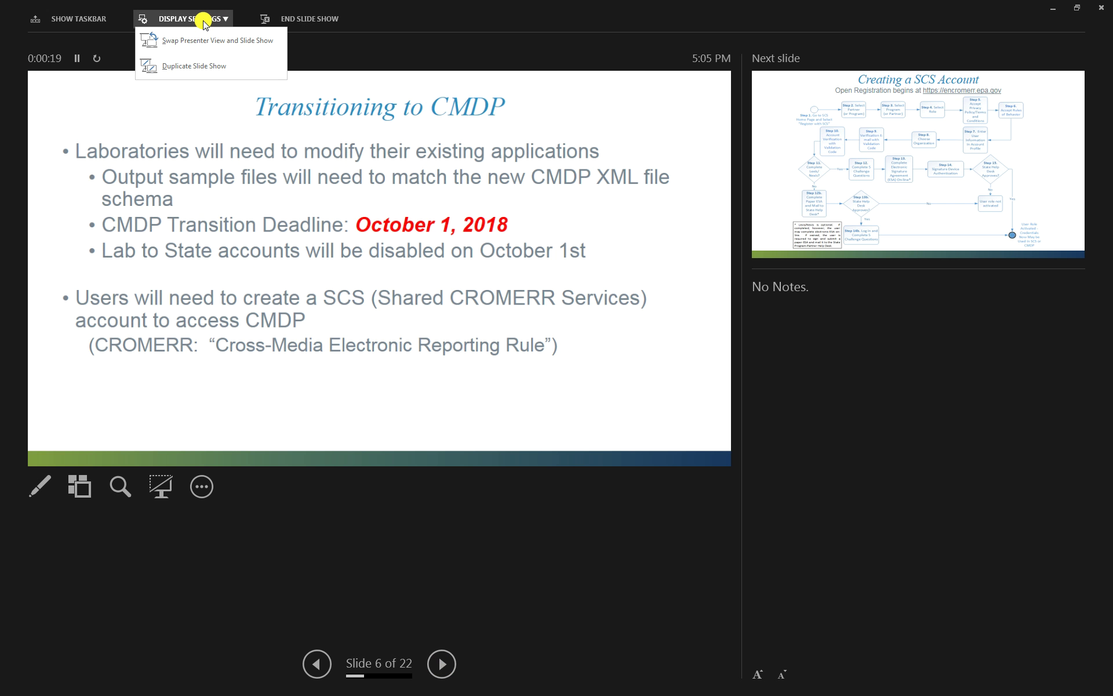
{"action": "left_click", "coordinate": [204, 22]}
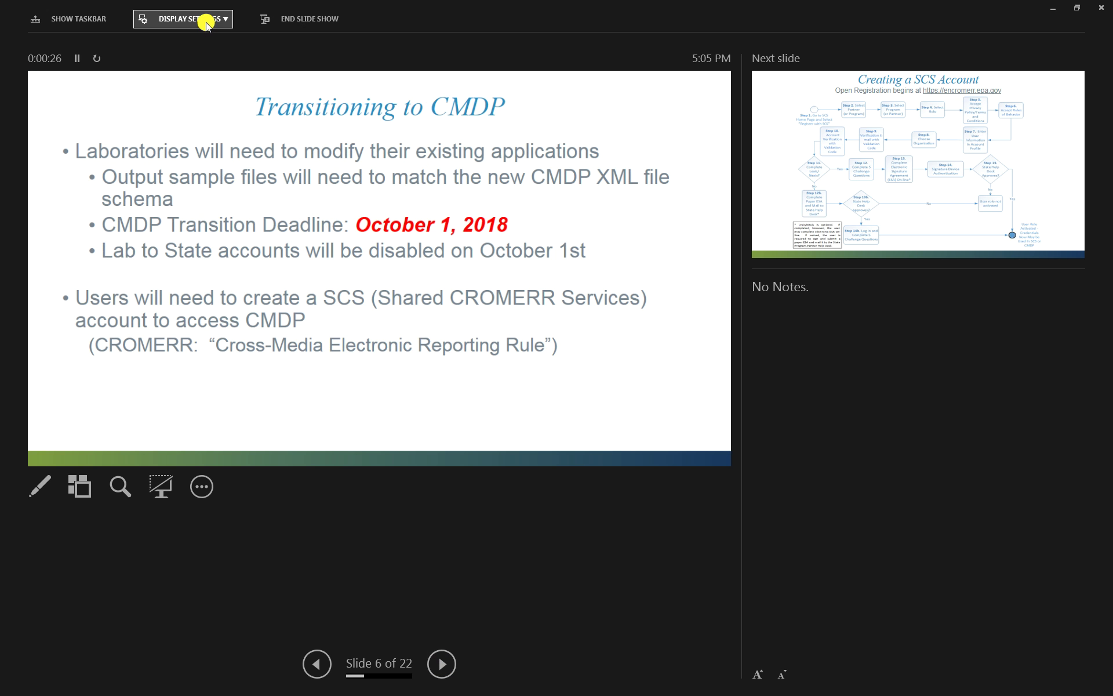
{"action": "left_click", "coordinate": [209, 25]}
{"action": "left_click", "coordinate": [315, 149]}
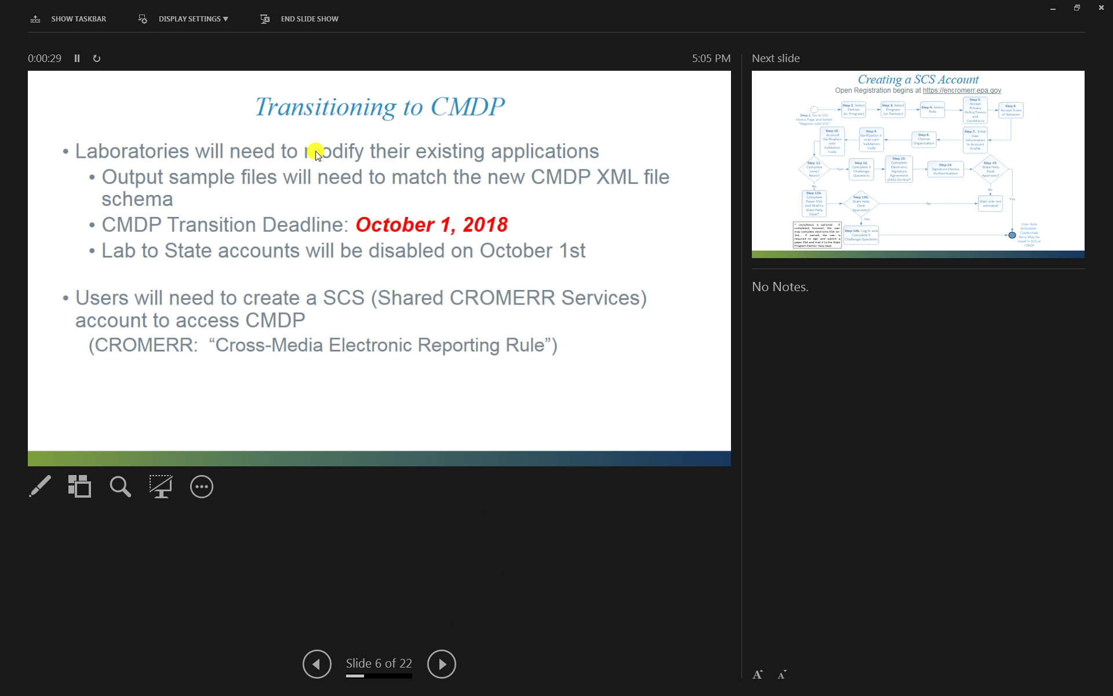